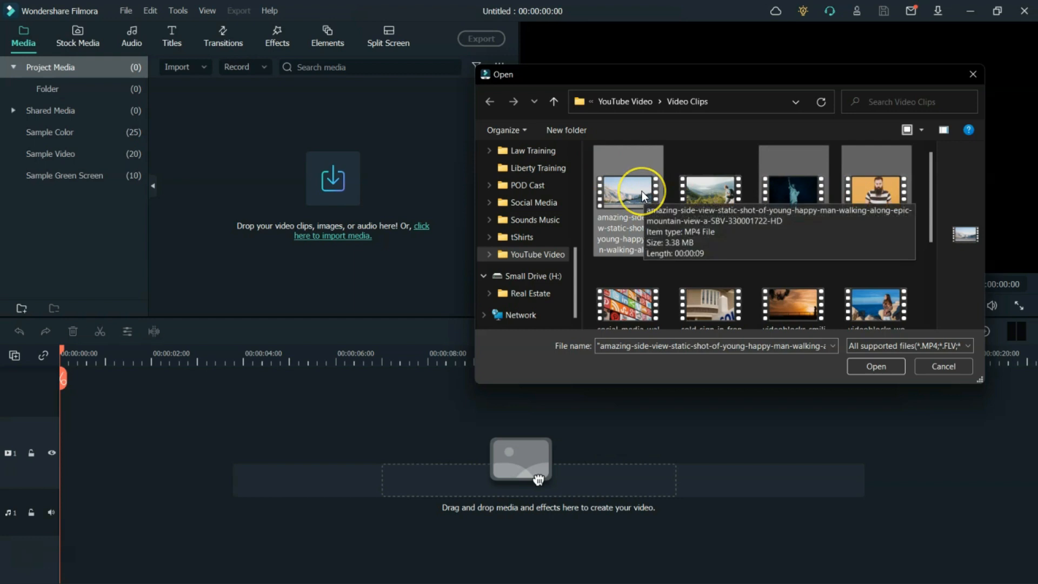
Import the mountain walk, fireworks, bearded man and green-screen dancing woman clips into the project media
click(876, 367)
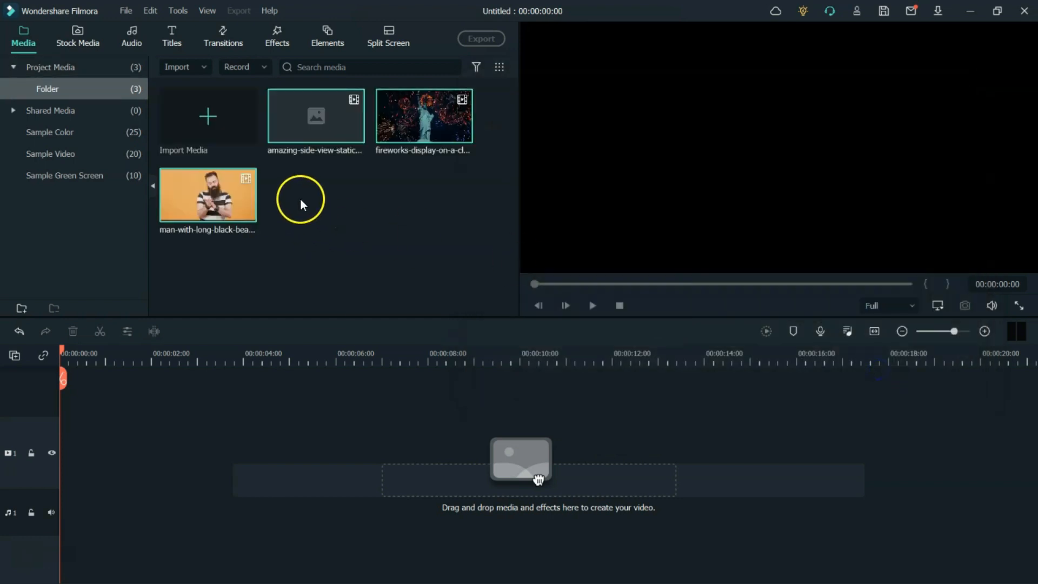
click(324, 210)
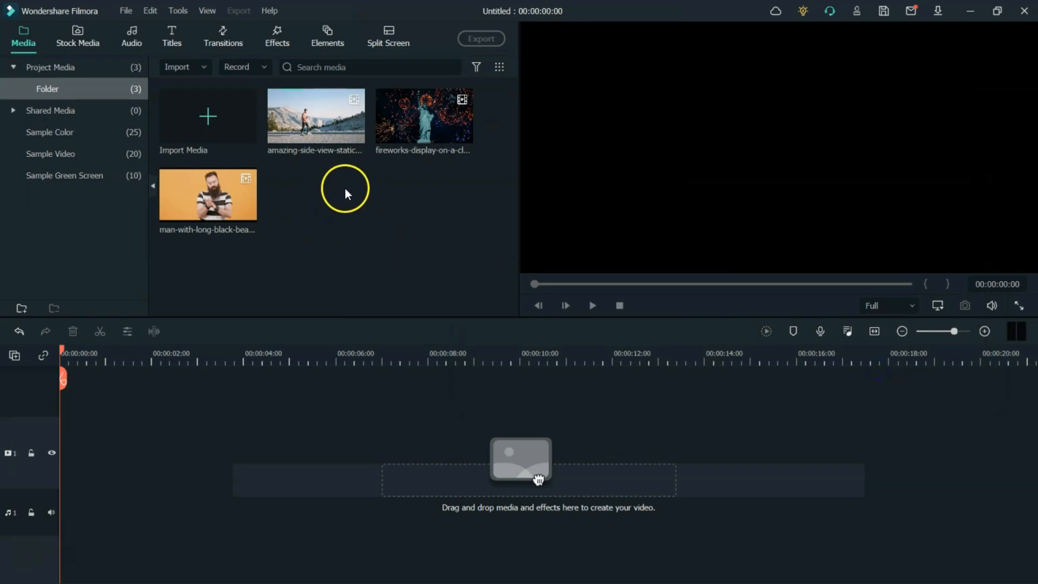
click(204, 121)
scroll(696, 185, down, 3)
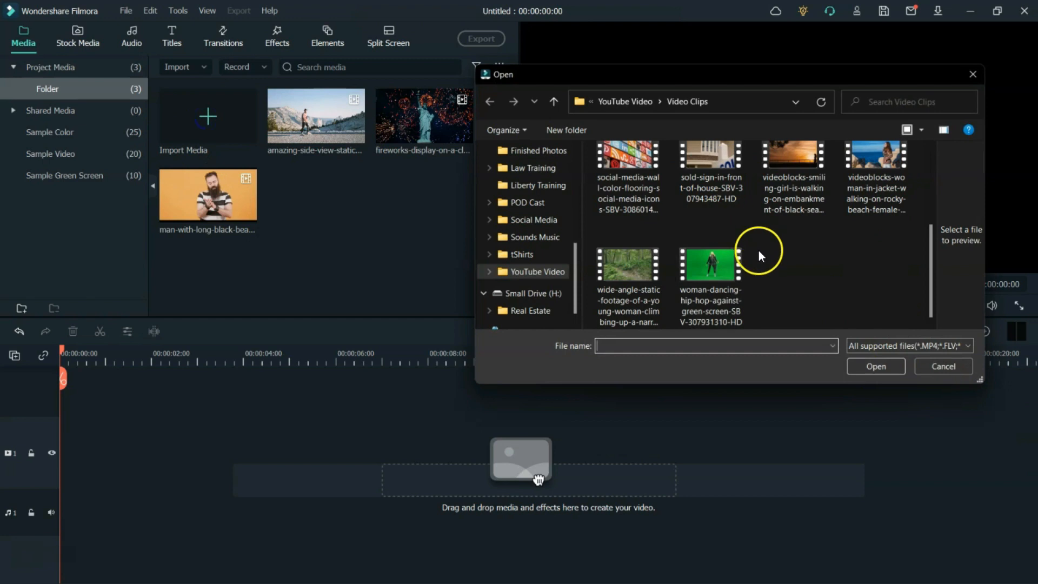
click(718, 271)
click(879, 369)
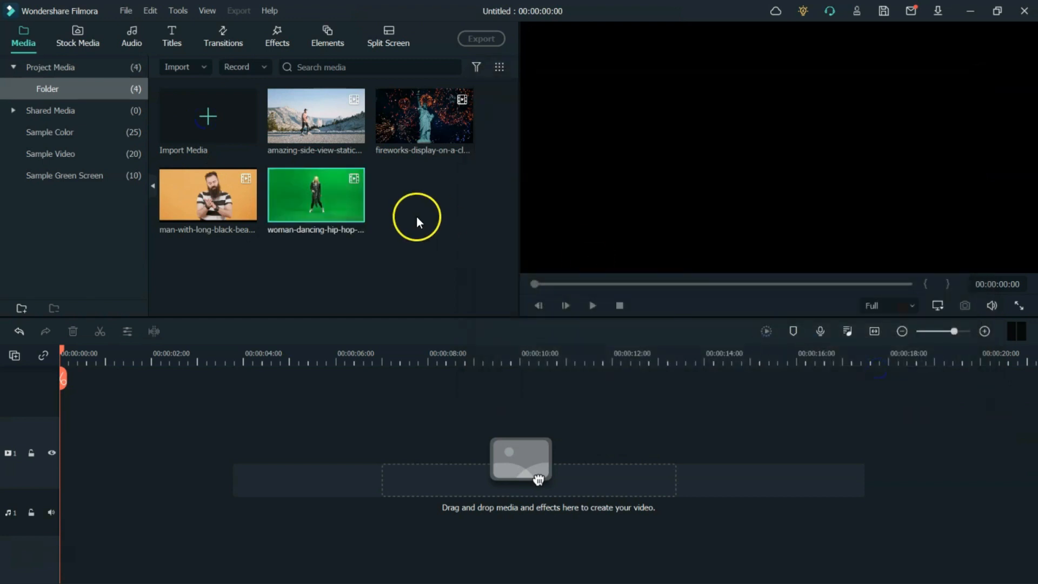
Place the green-screen dancing woman clip on video track 2 and the fireworks clip on video track 1, both at the start
mouse_move(342, 216)
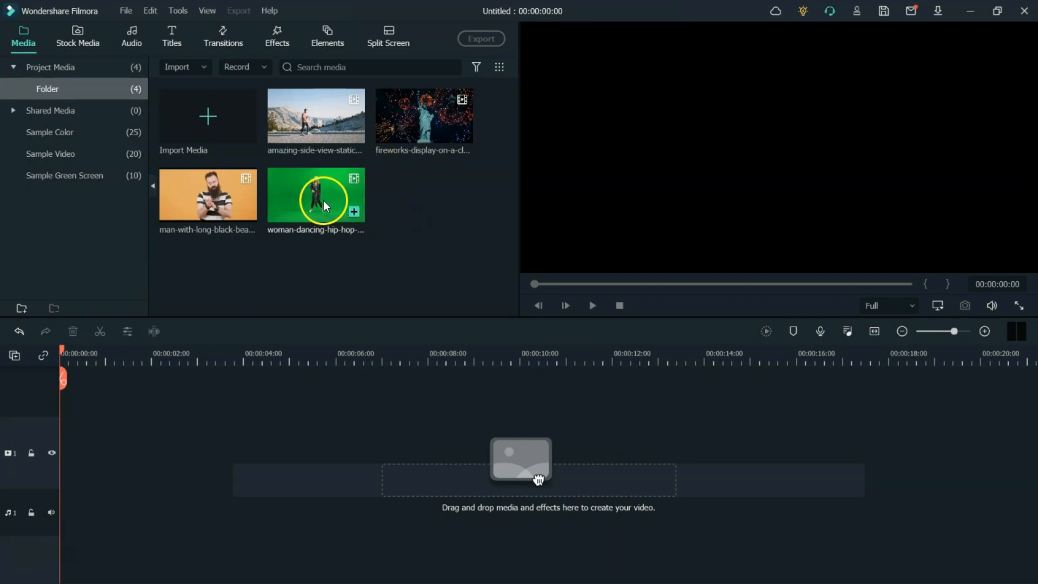
drag(316, 196, 72, 397)
drag(417, 115, 42, 489)
Trim the end of the fireworks clip to match the end of the dancing woman clip
click(411, 483)
drag(417, 578, 530, 578)
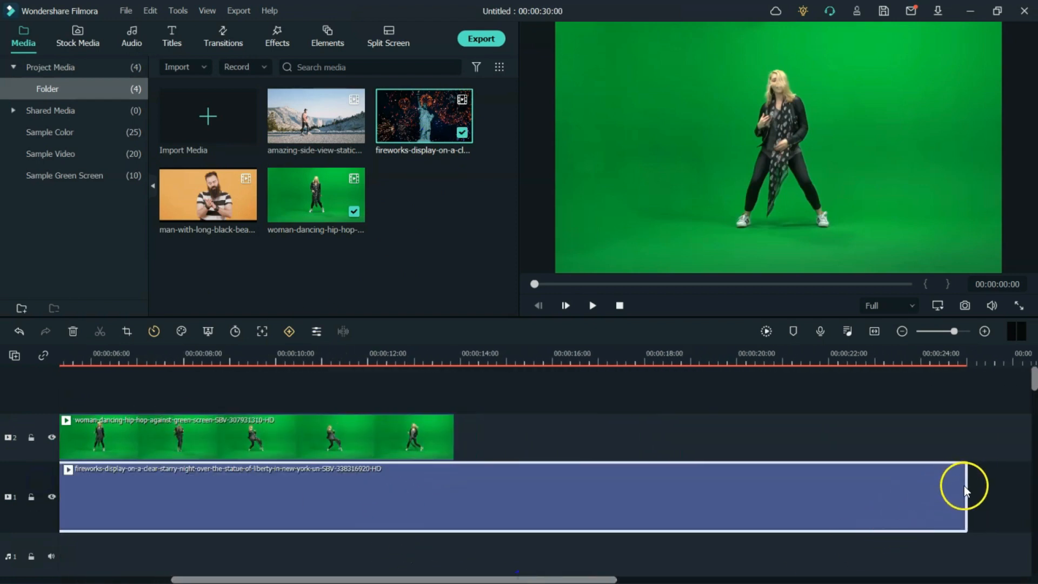
drag(967, 487, 458, 452)
drag(512, 578, 272, 570)
Apply the Bullet time speed ramping preset to the fireworks clip and extend the clip's end
click(165, 429)
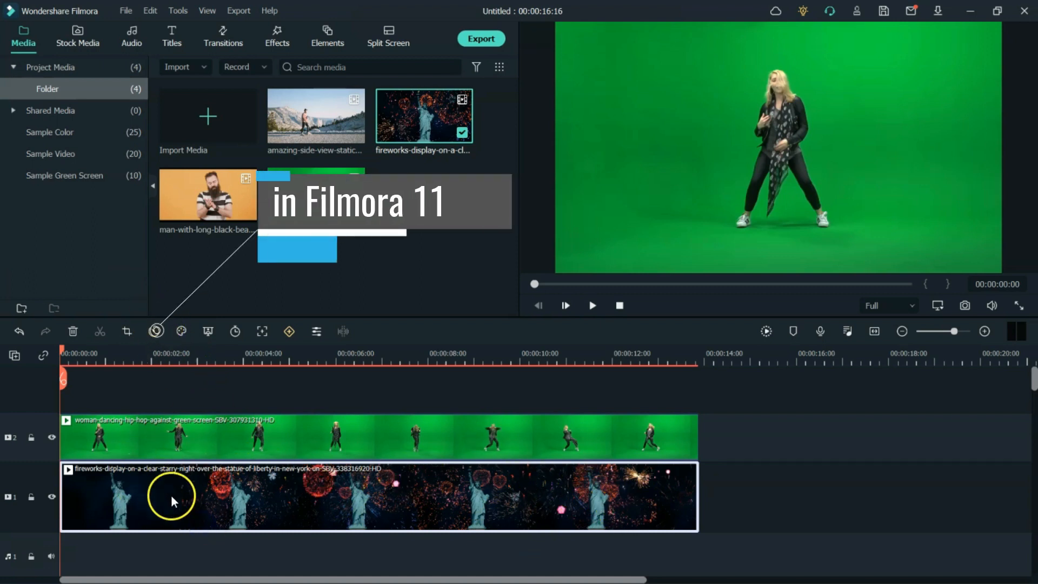
click(153, 334)
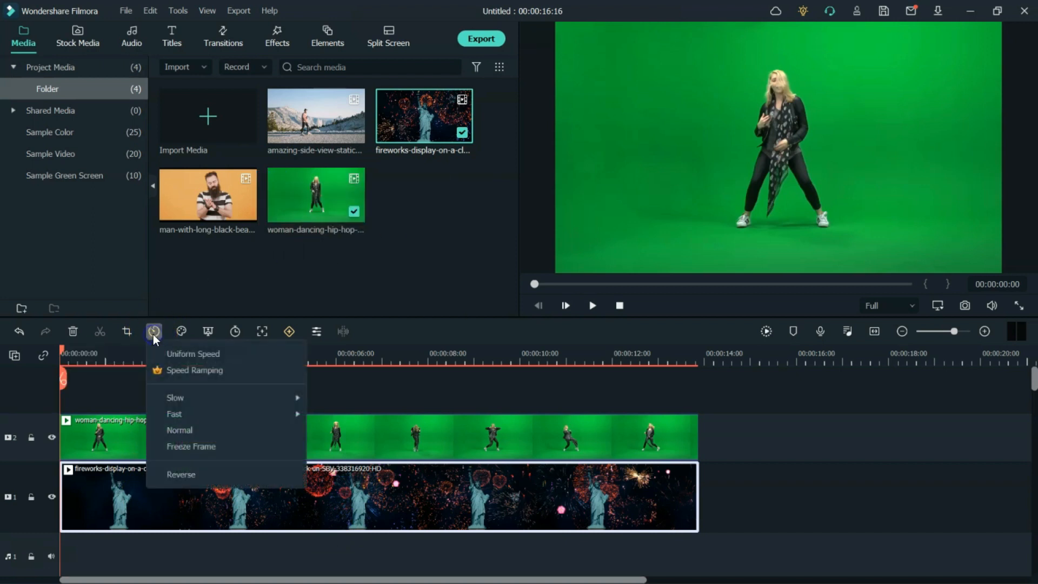
click(188, 369)
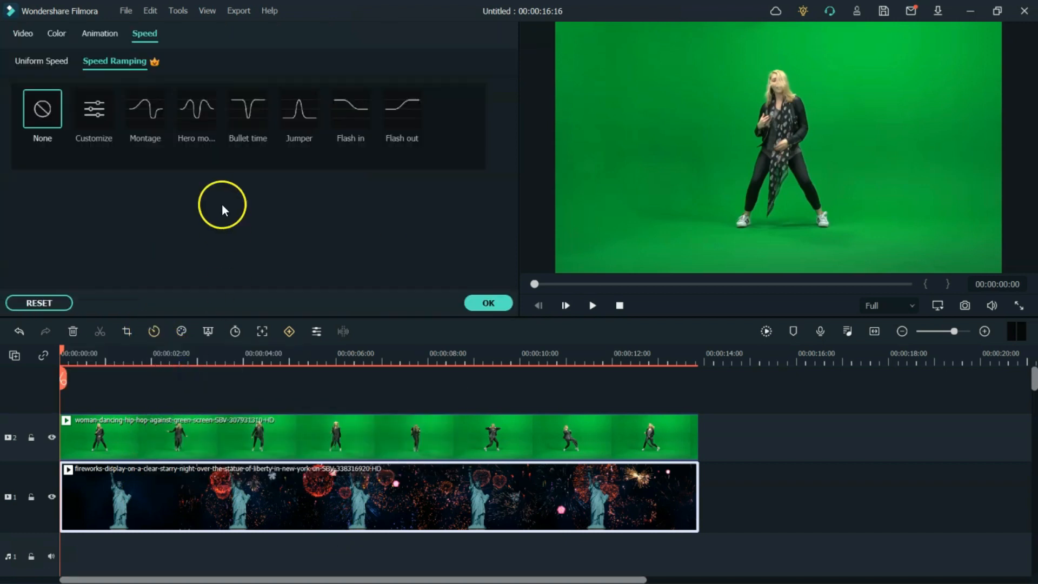
click(250, 112)
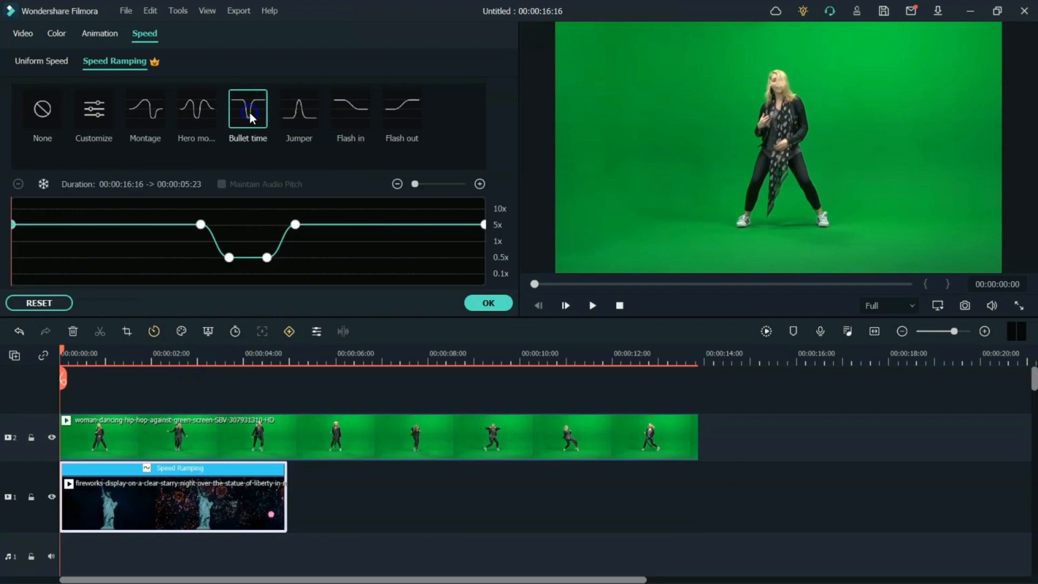
click(487, 302)
drag(287, 490, 399, 507)
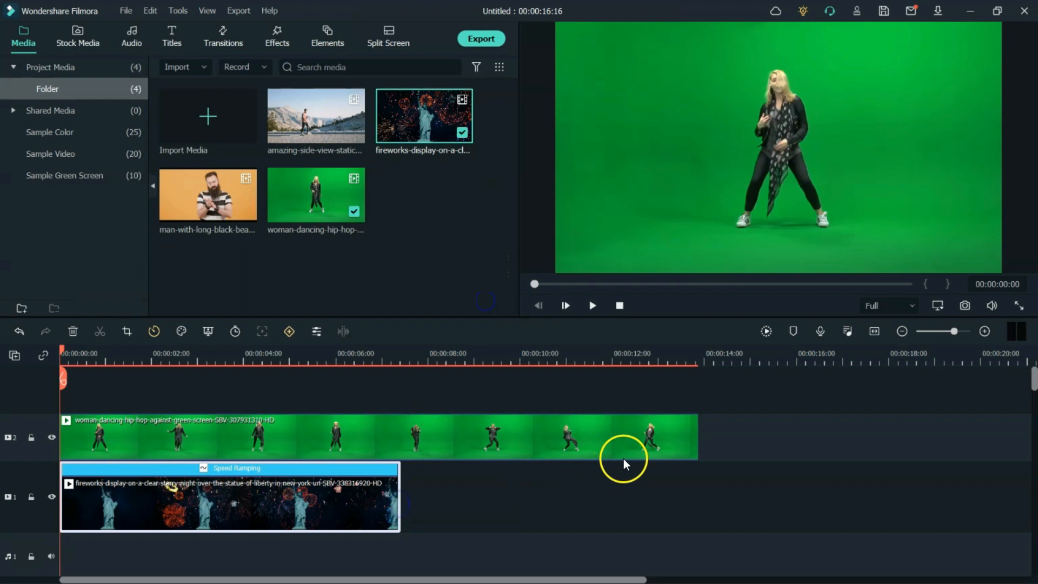
Trim the end of the dancing woman clip to match the end of the speed-ramped fireworks clip
click(696, 439)
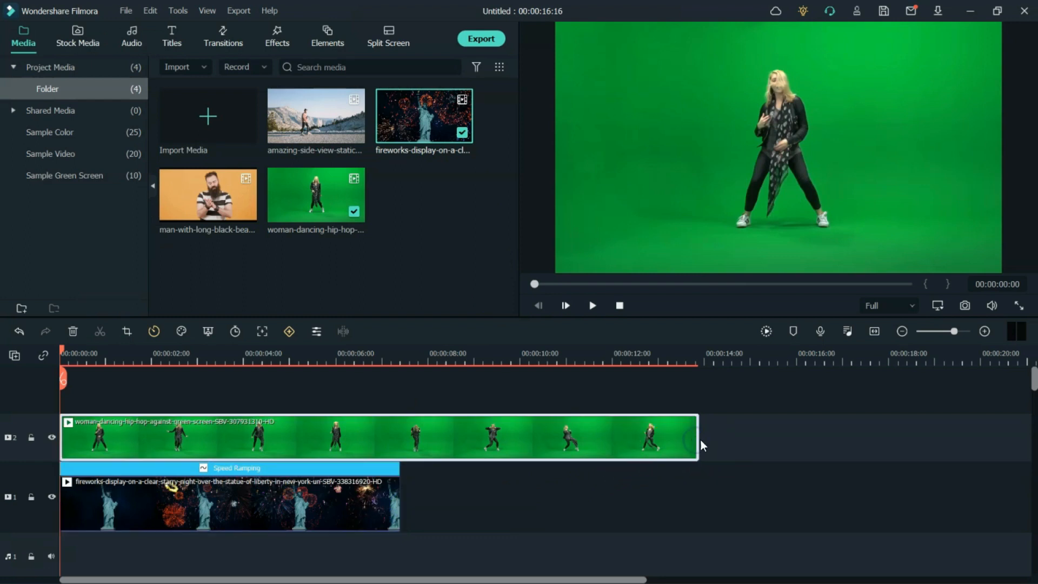
click(697, 439)
drag(696, 439, 401, 442)
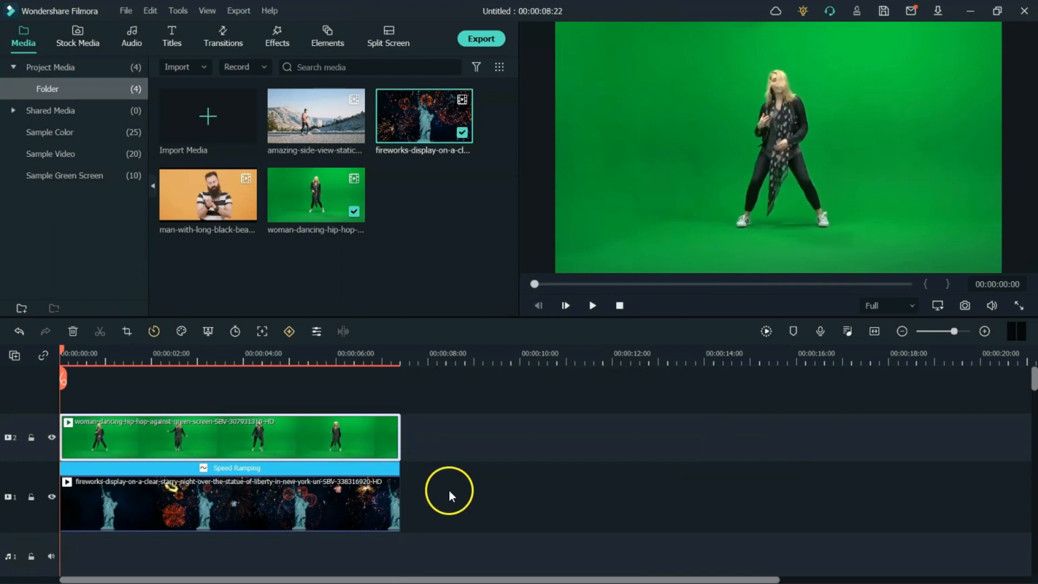
Preview the opening of the sequence and place the playhead at 00:00:00:19
click(596, 310)
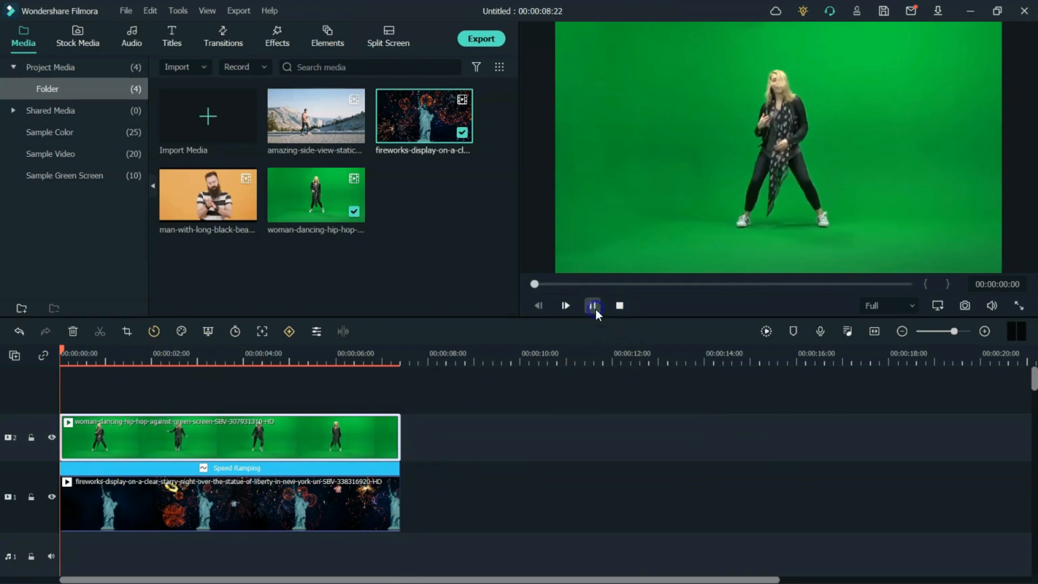
click(595, 309)
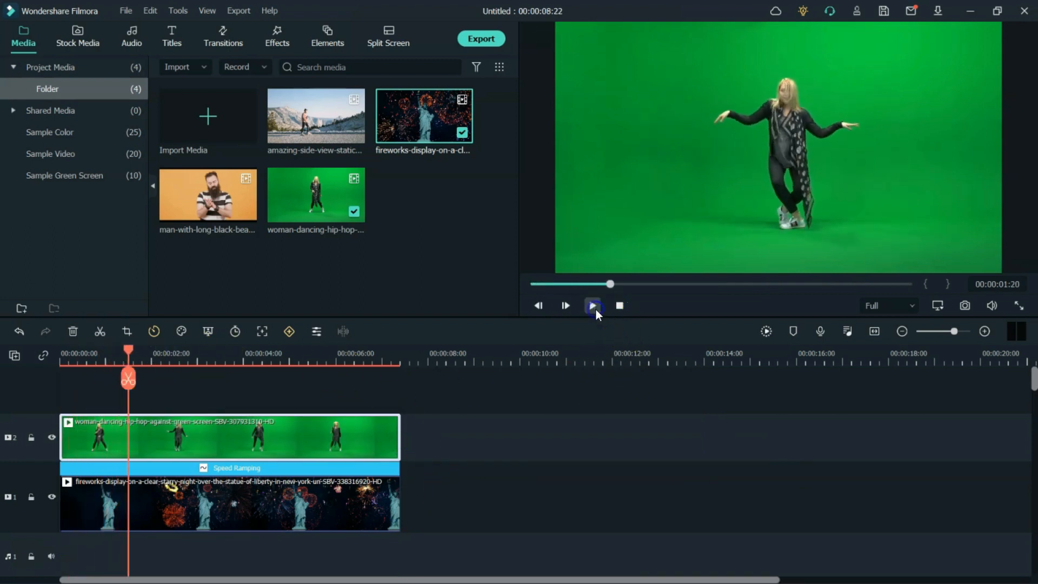
drag(128, 354, 88, 357)
Key out the green background of the dancing woman clip with Chroma Key, setting Offset to 51 and Tolerance to 72
click(159, 434)
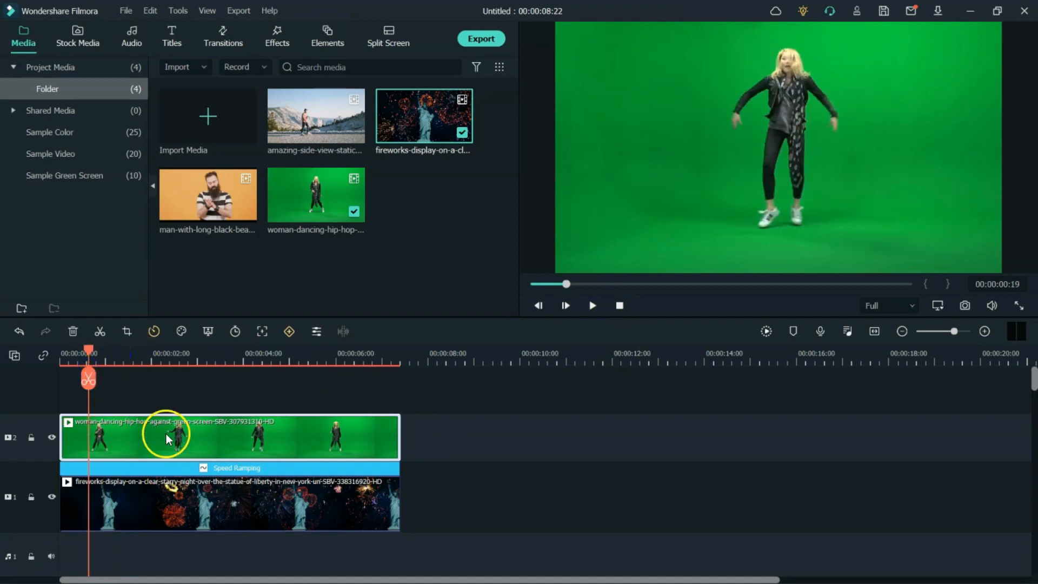
click(212, 333)
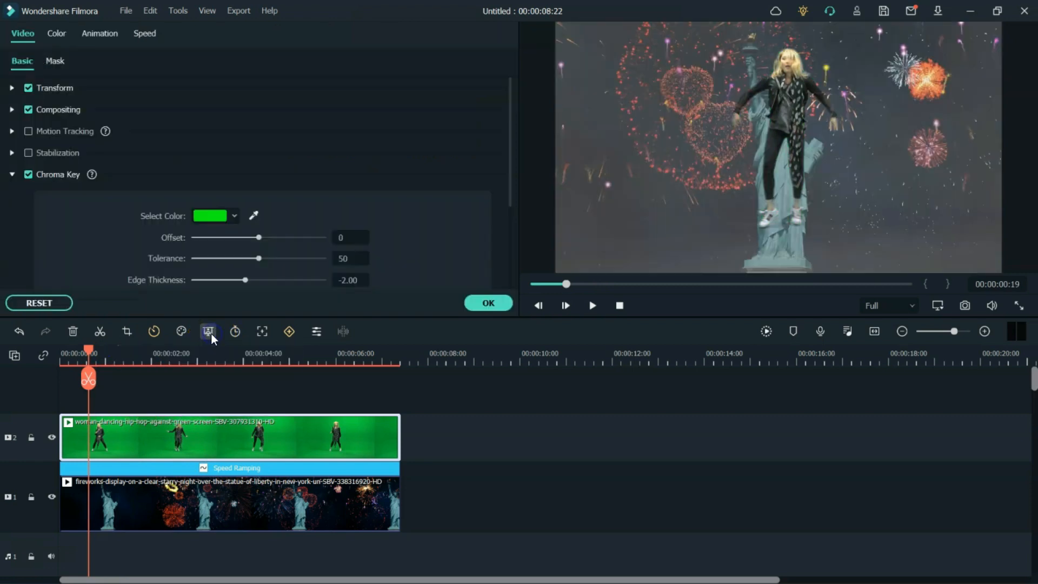
click(28, 174)
click(29, 174)
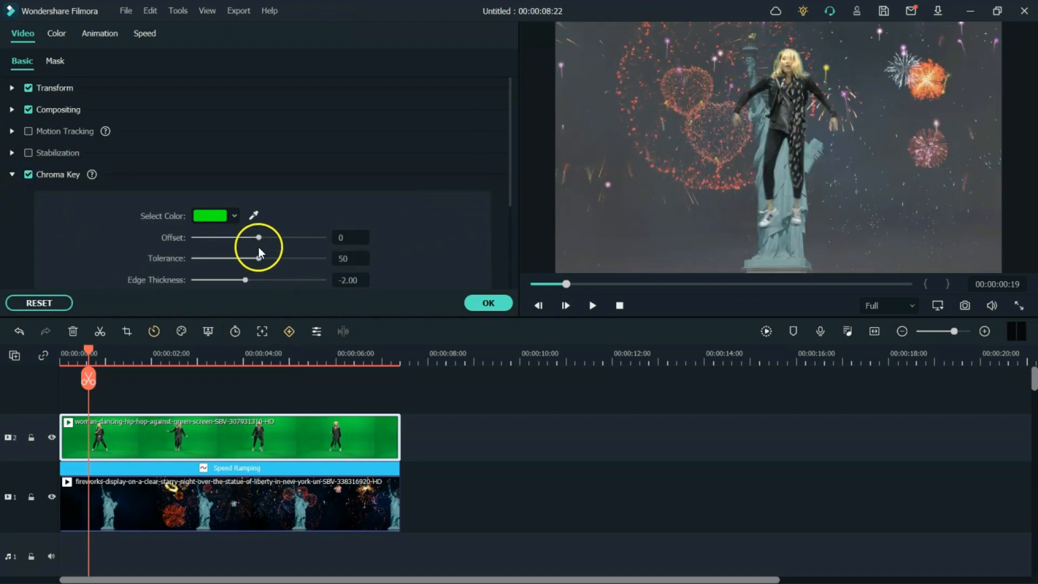
drag(258, 260, 288, 242)
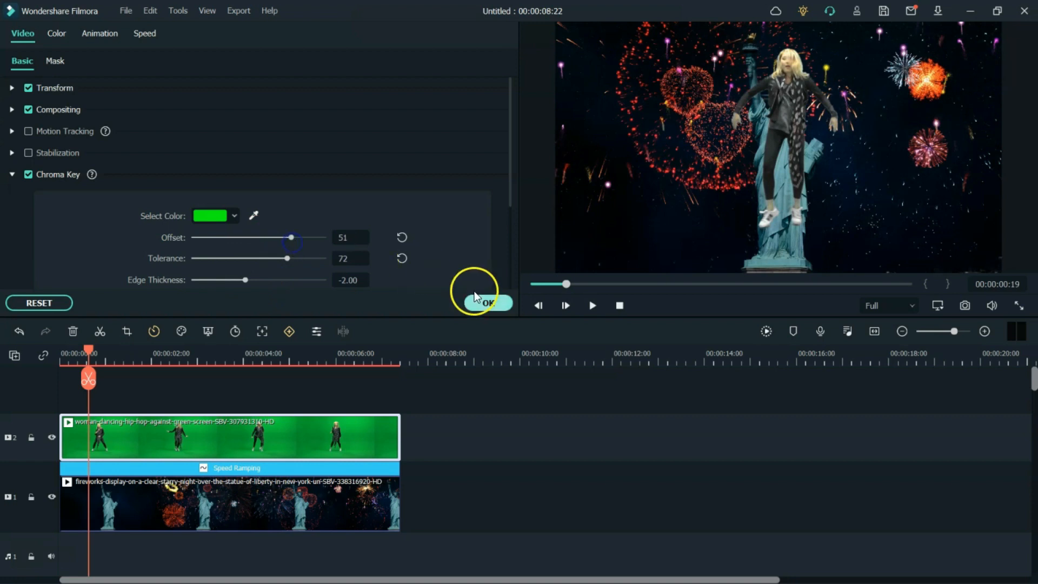
click(493, 304)
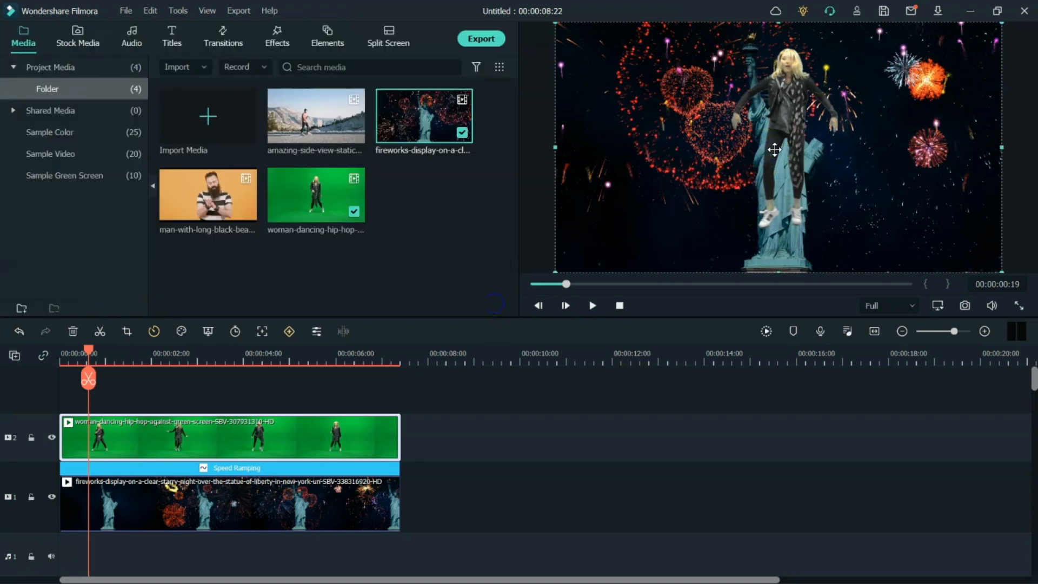
Move the keyed dancer to the left of the Statue of Liberty and scale her down slightly
drag(841, 131, 712, 171)
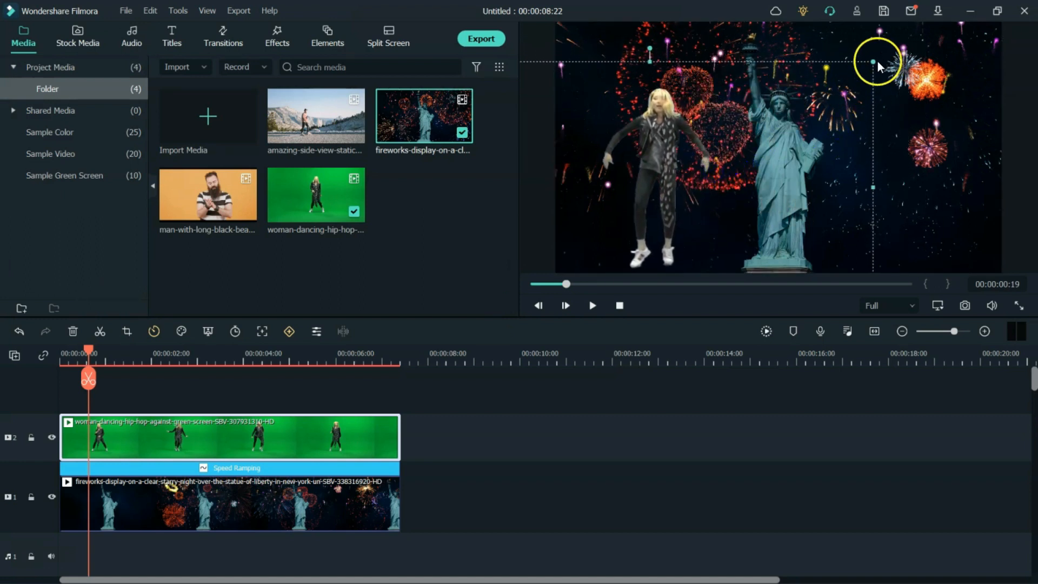
drag(874, 64, 831, 88)
drag(752, 183, 760, 183)
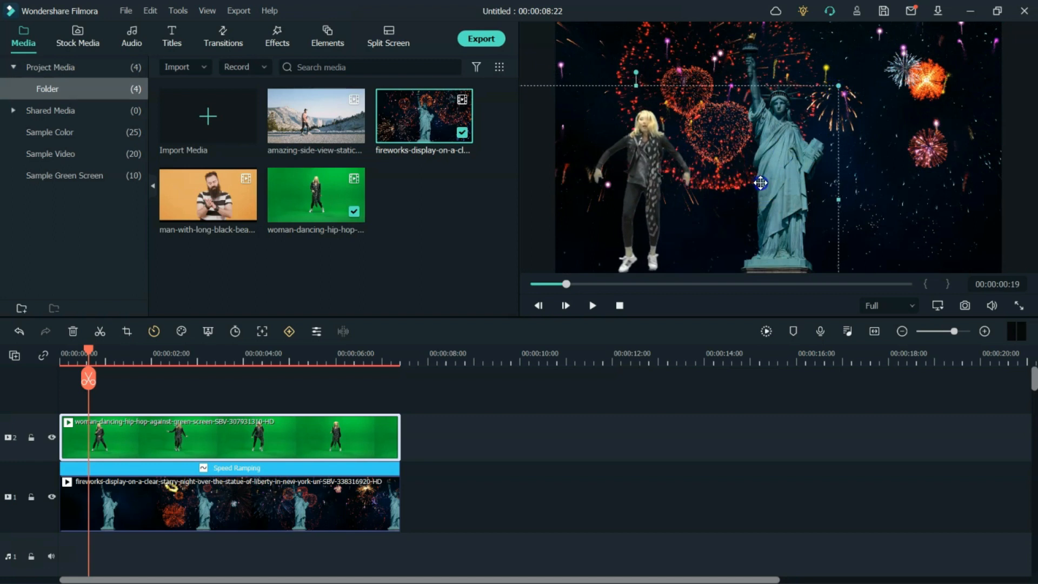
Preview the composite of the dancer and fireworks from the beginning and return the playhead to the start
drag(88, 349, 61, 352)
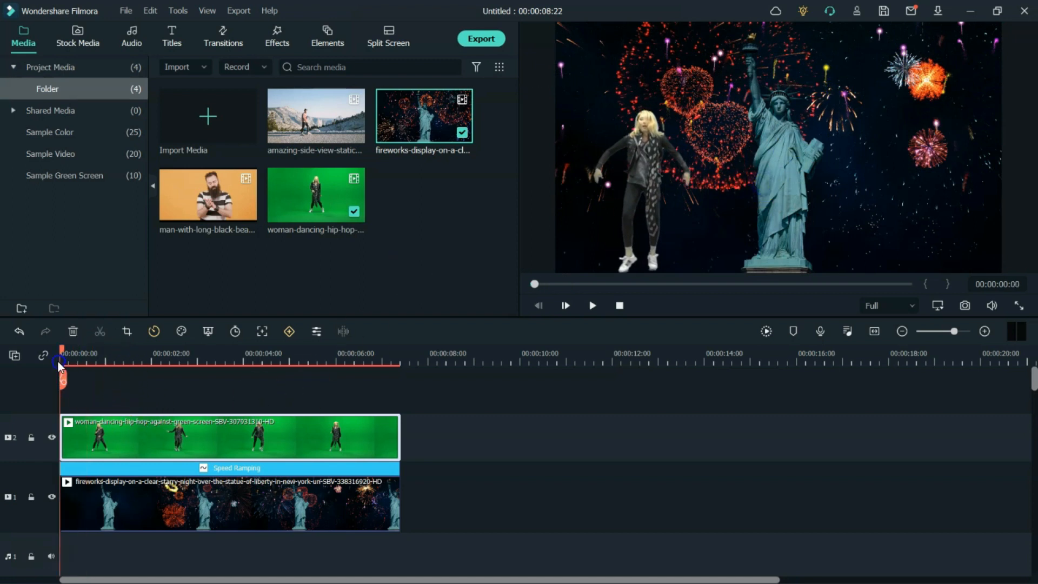
click(590, 306)
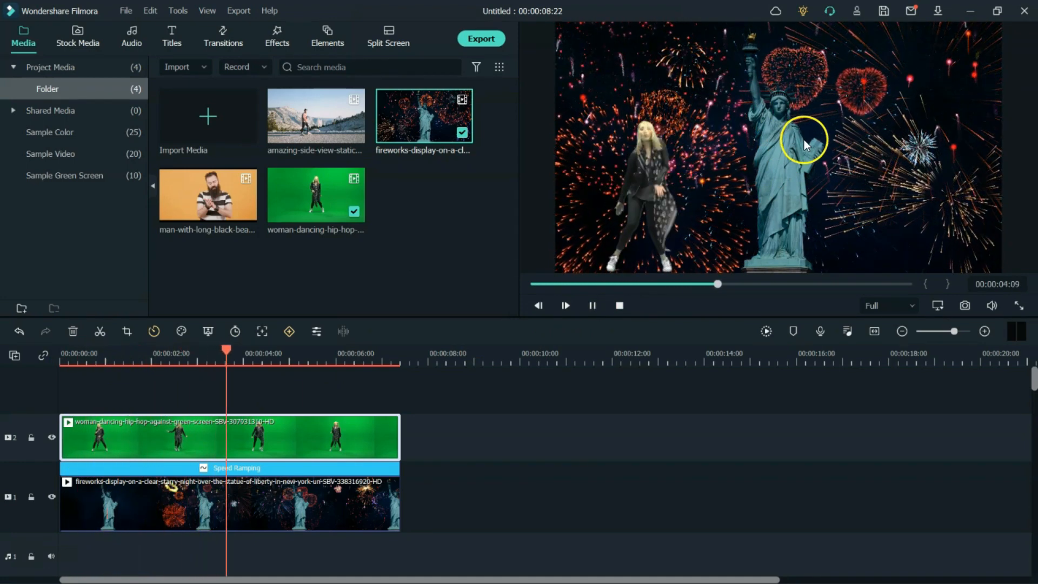
click(595, 307)
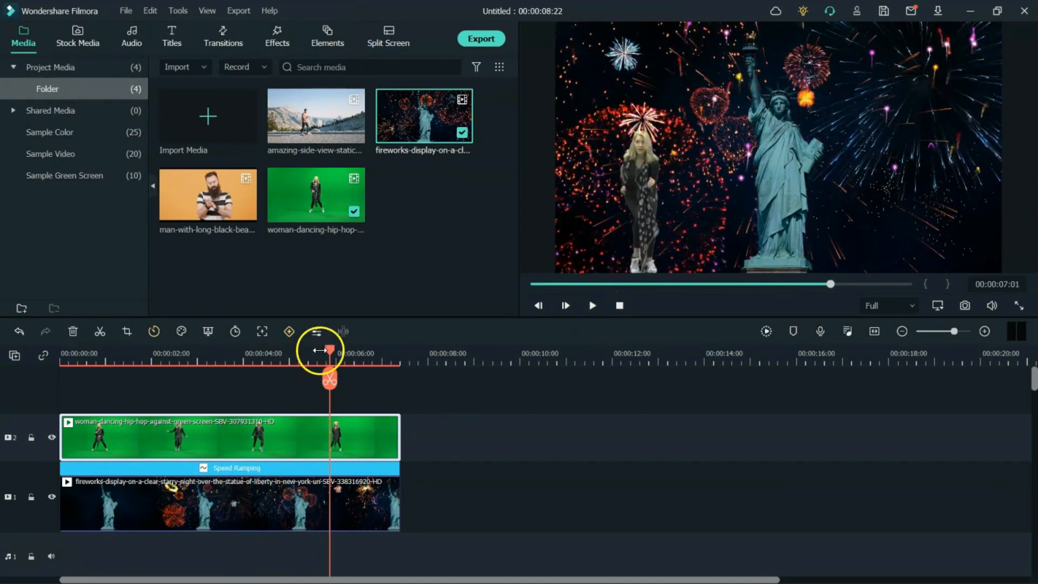
drag(327, 352, 30, 409)
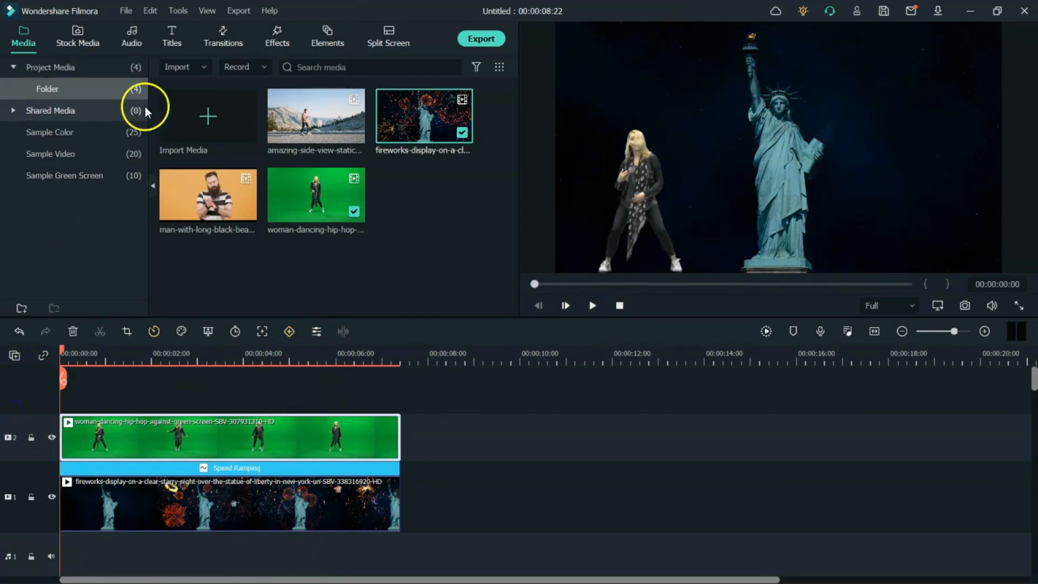
Add the Bassy Future Intro track from the Beat music category to audio track 1 at the start
click(135, 44)
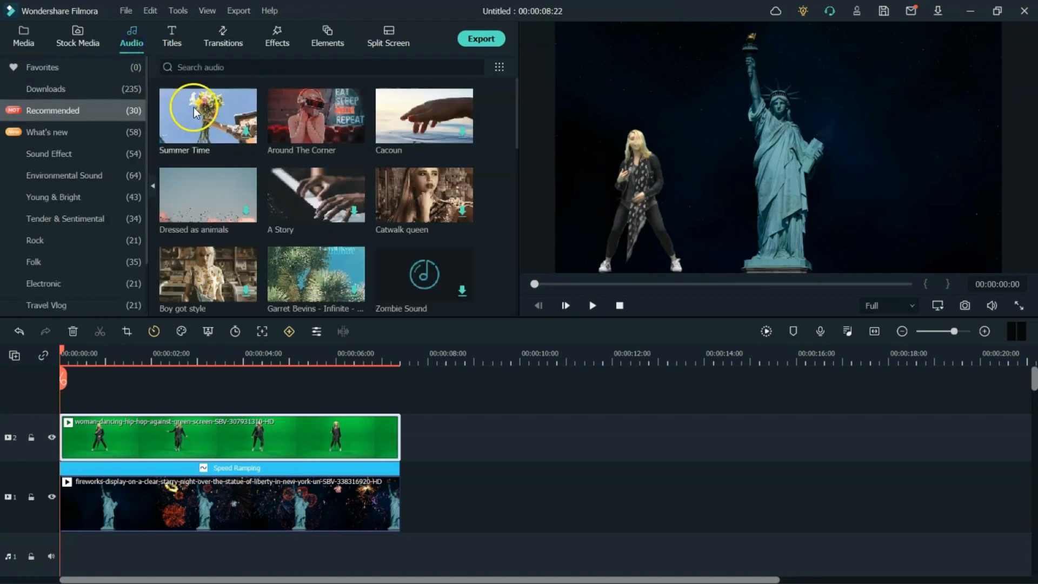
scroll(75, 283, down, 1)
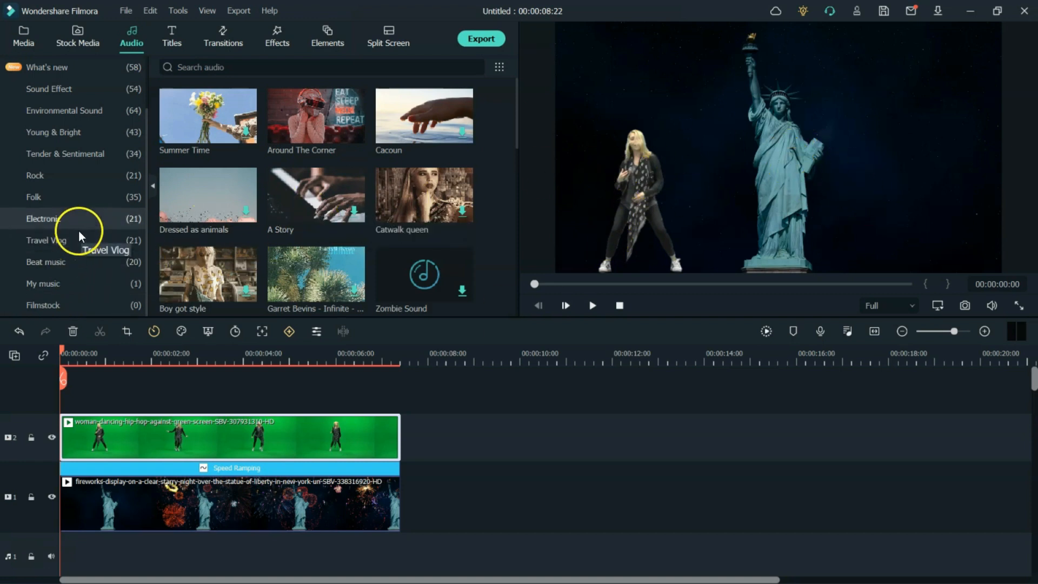
click(76, 254)
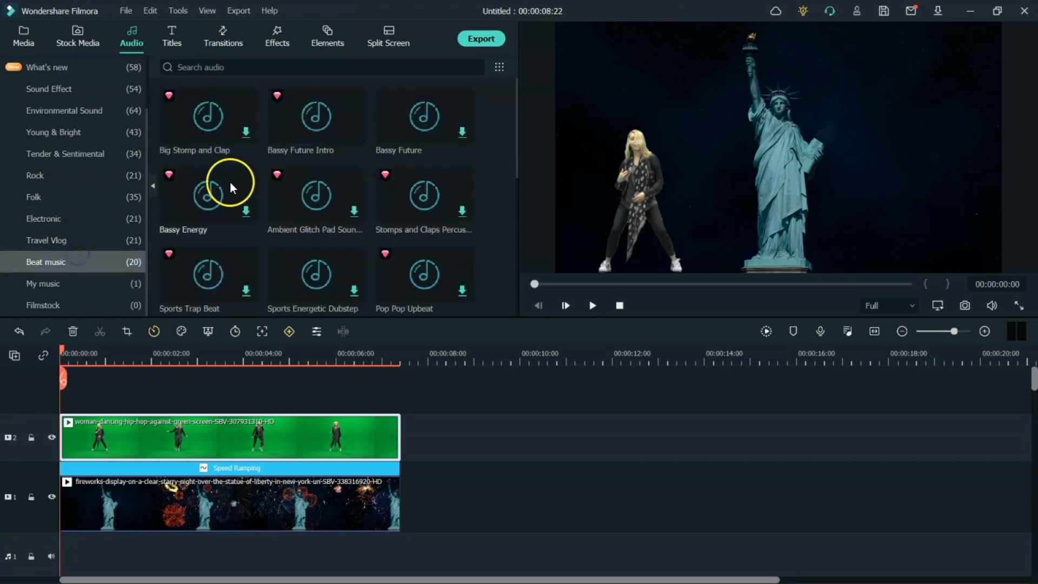
drag(306, 116, 68, 549)
Split the Bassy Future Intro music at the end of the video clips, at 00:00:08:23, and delete the excess part
drag(417, 577, 420, 577)
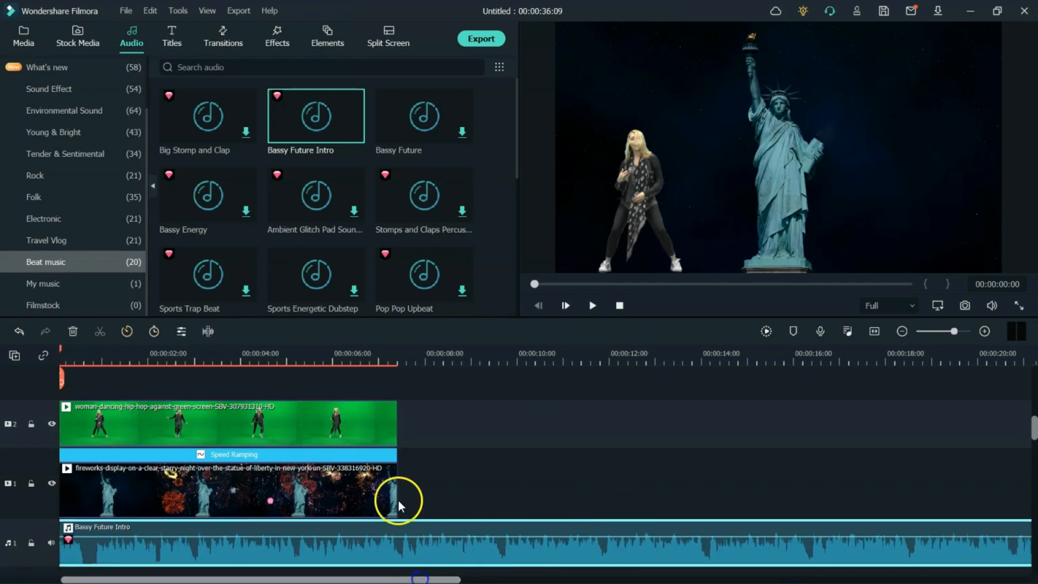
click(398, 356)
drag(398, 376, 399, 350)
click(479, 556)
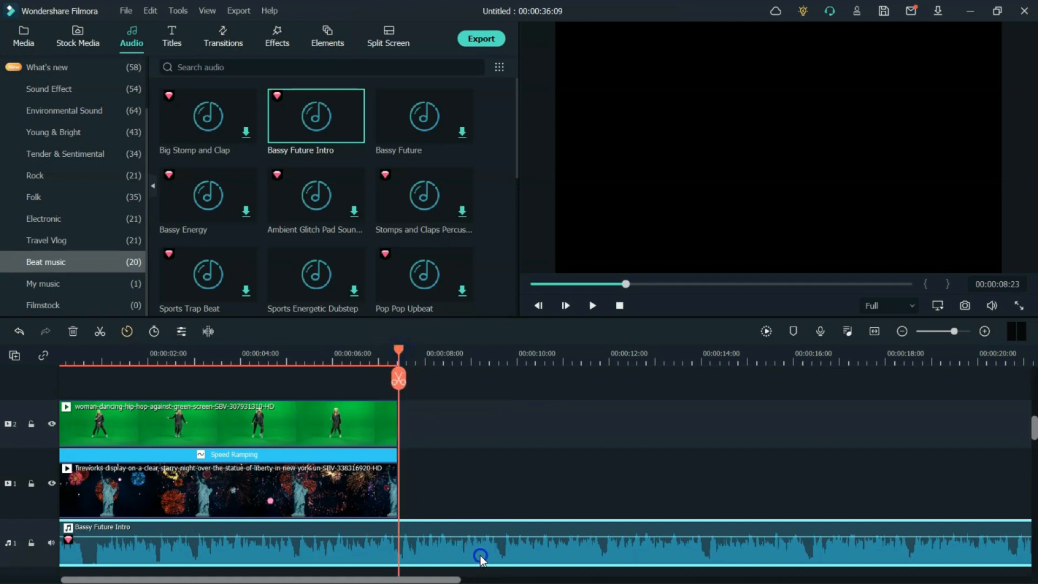
click(399, 380)
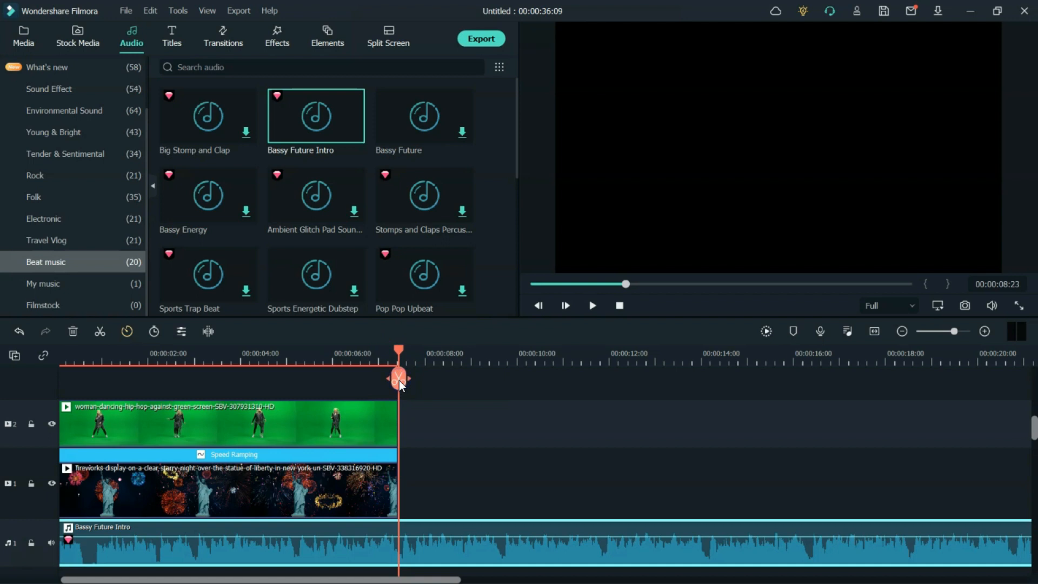
click(399, 379)
click(461, 549)
key(Delete)
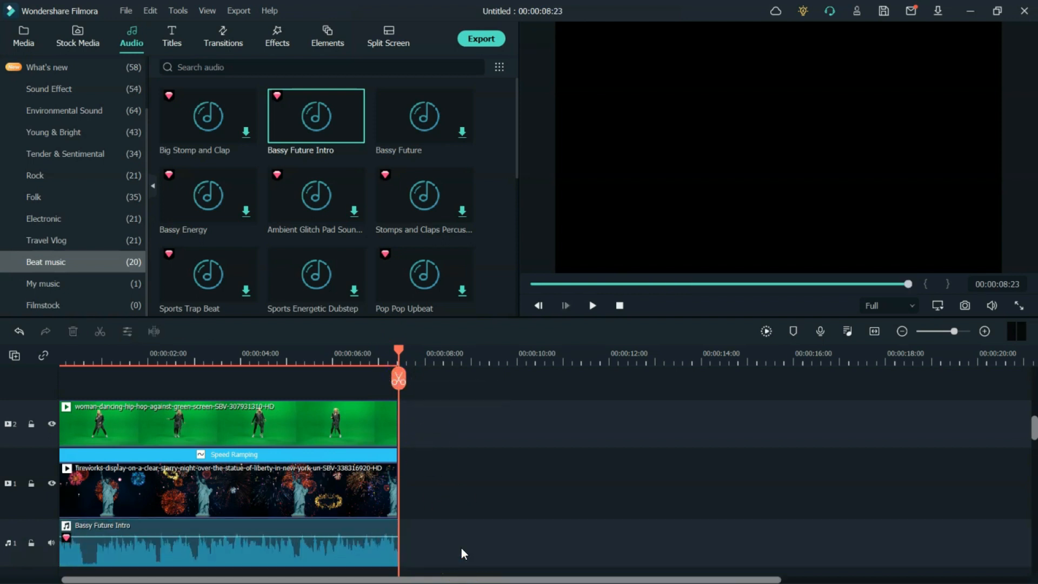
Play the composite with its music from the start of the timeline
drag(398, 373, 63, 373)
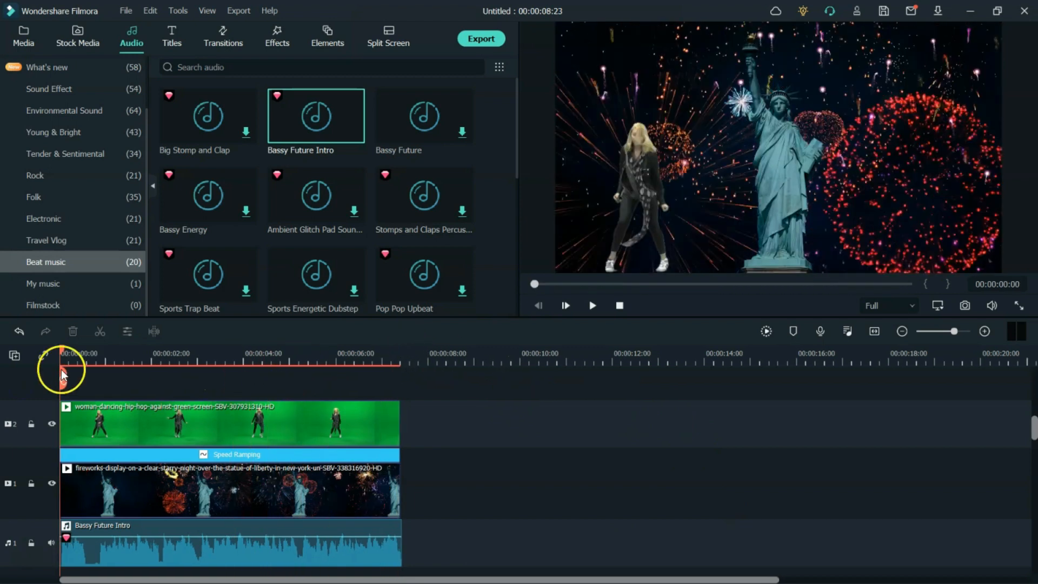
click(592, 306)
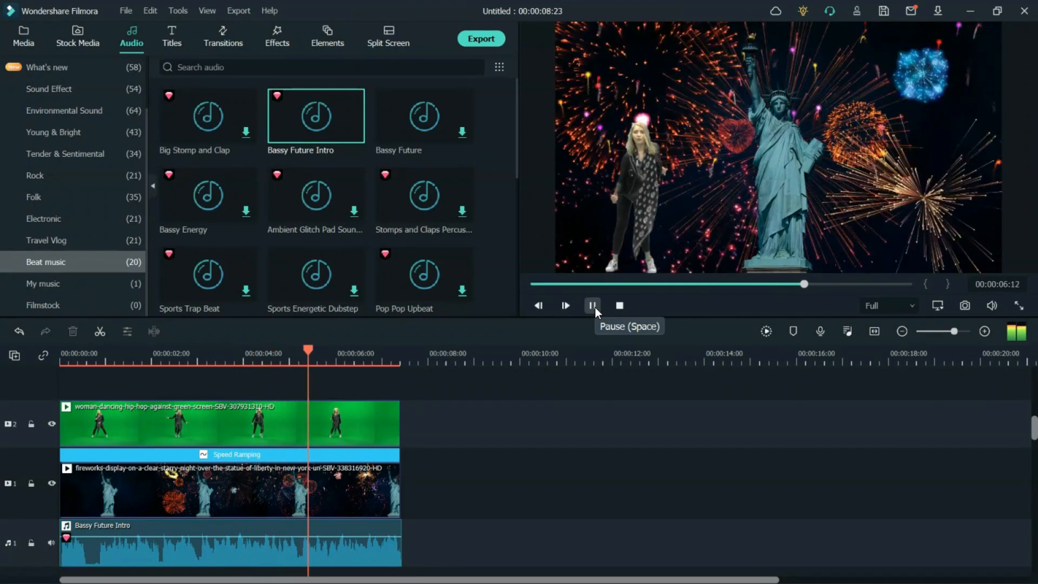
Pause the playback of the dancer composite near the end of the clips
click(593, 306)
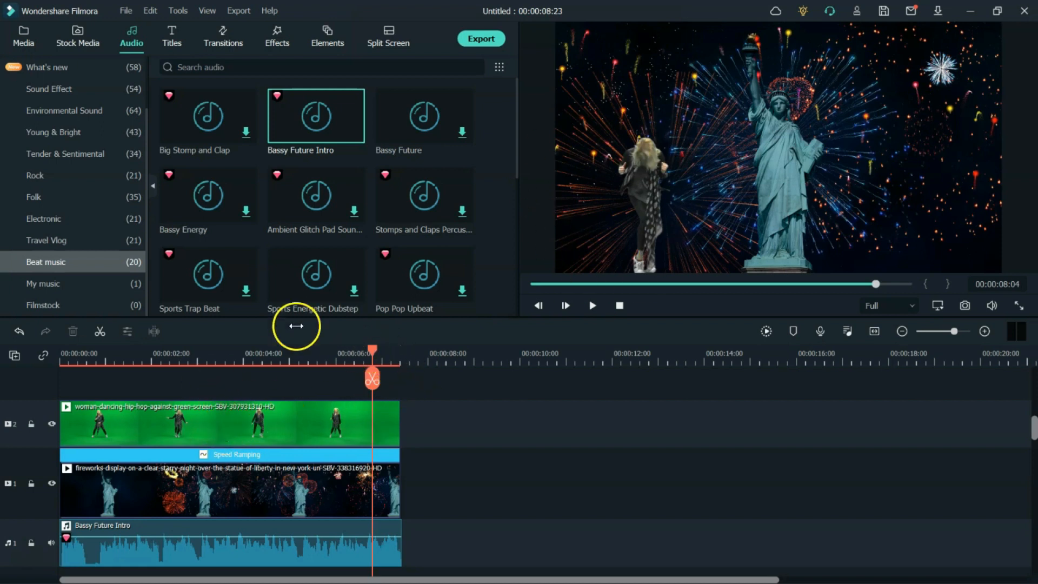
Look through the Downloads and YouTube Video > Video Clips folders for another background video to import
click(19, 41)
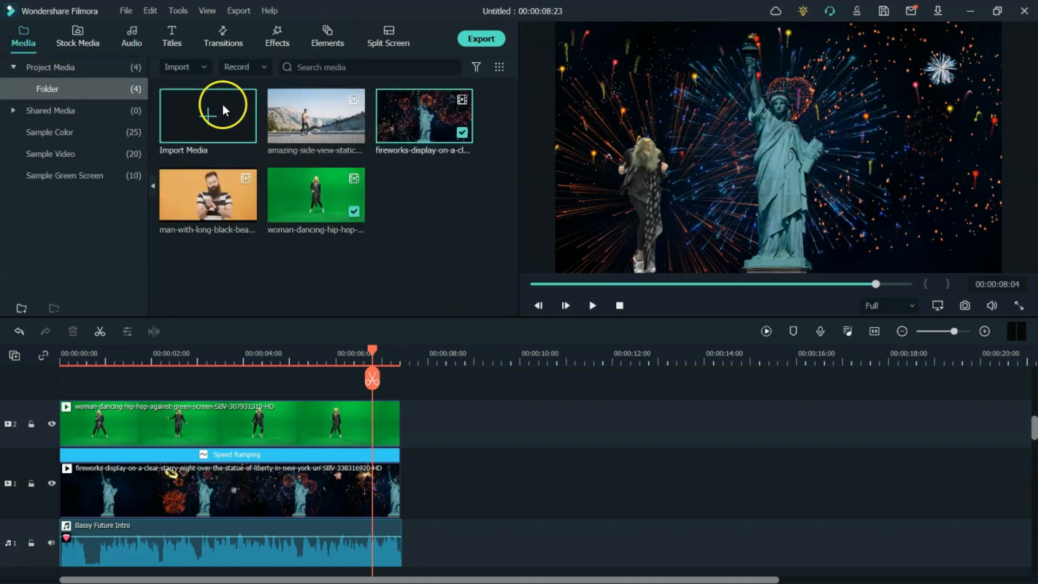
click(223, 122)
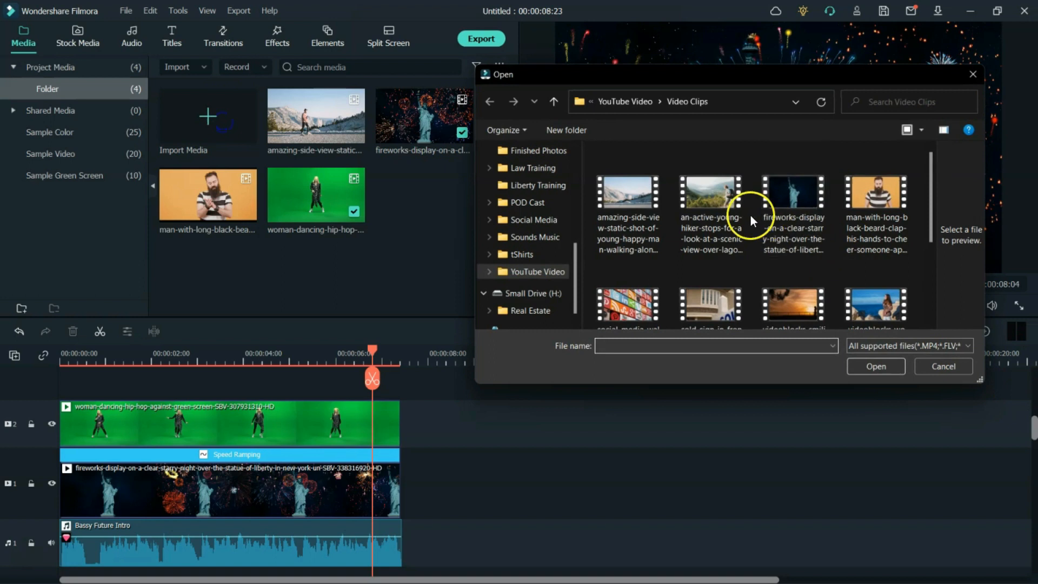
scroll(757, 231, down, 2)
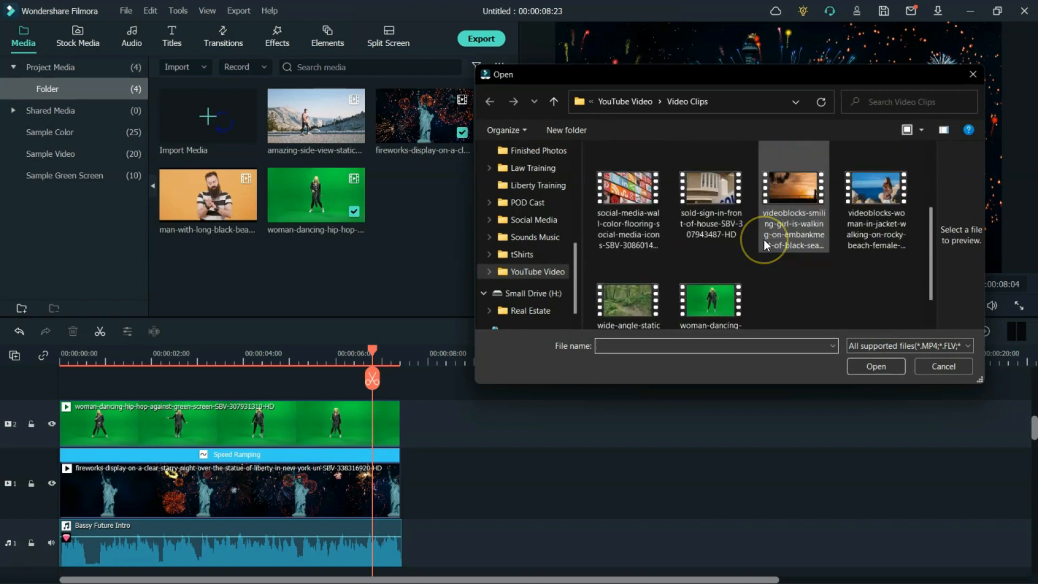
scroll(537, 200, up, 2)
scroll(537, 199, up, 4)
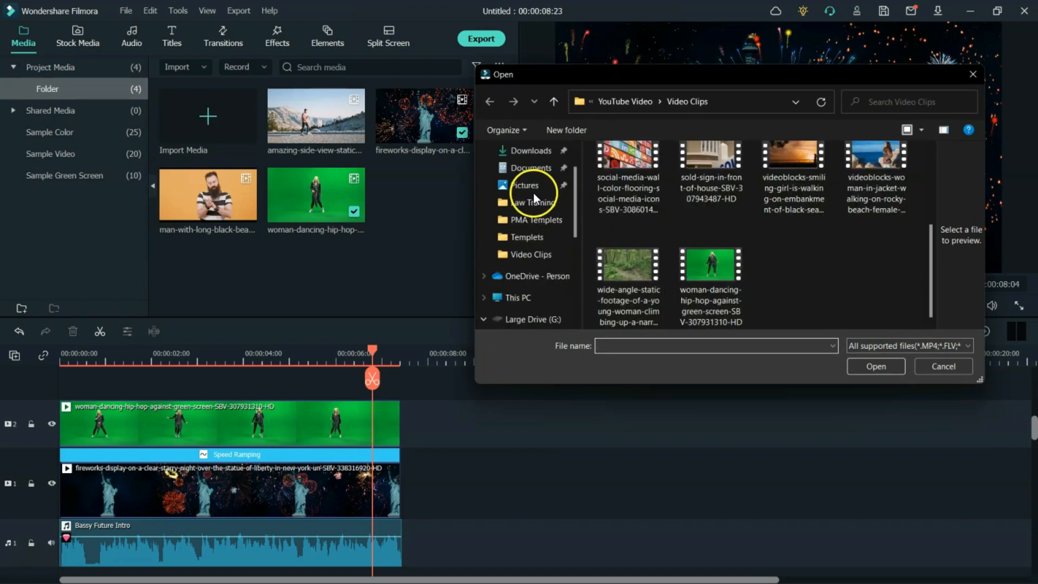
click(533, 189)
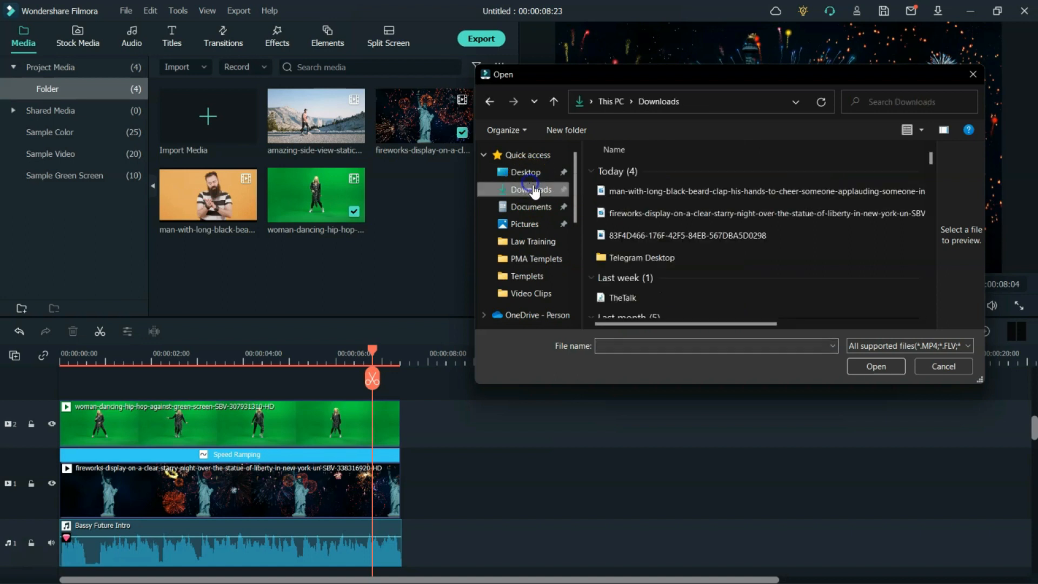
click(684, 192)
click(680, 205)
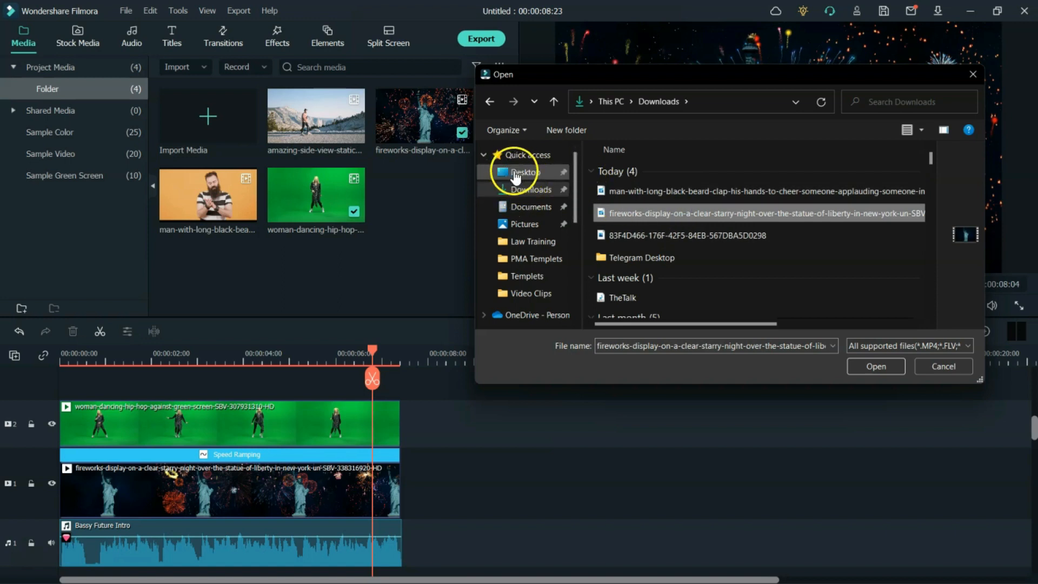
scroll(535, 227, down, 10)
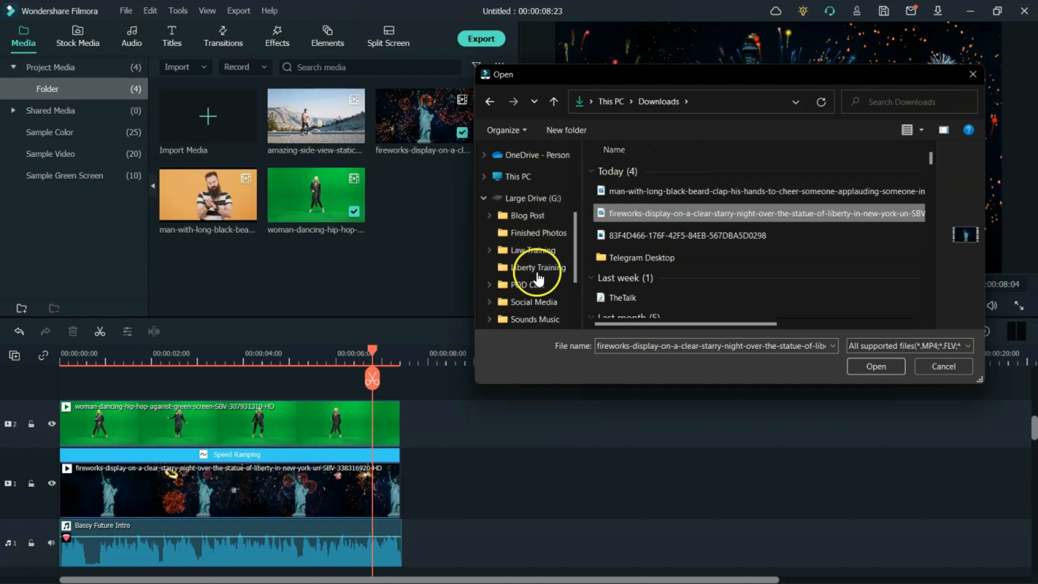
click(523, 256)
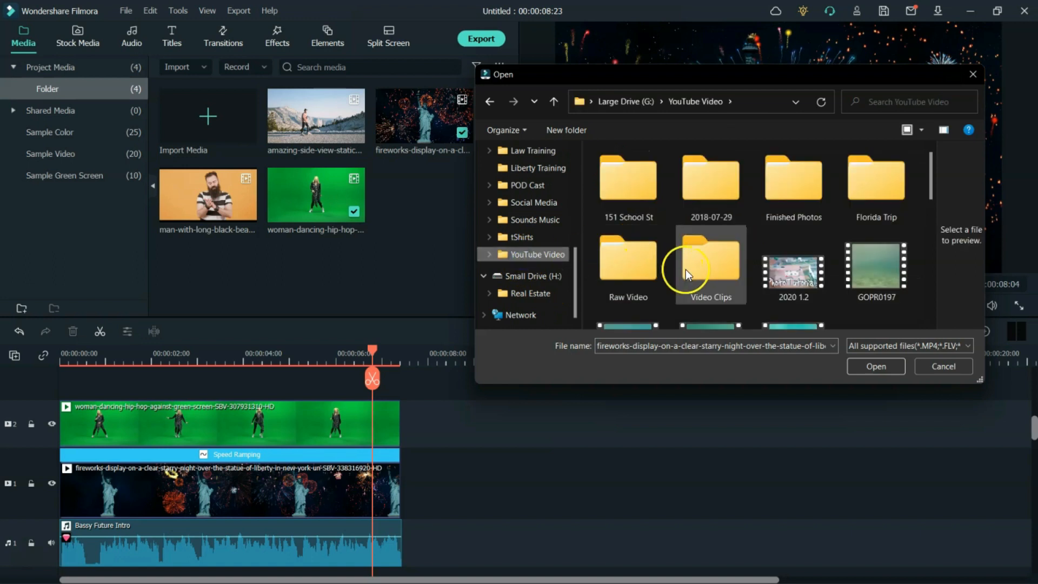
double_click(702, 262)
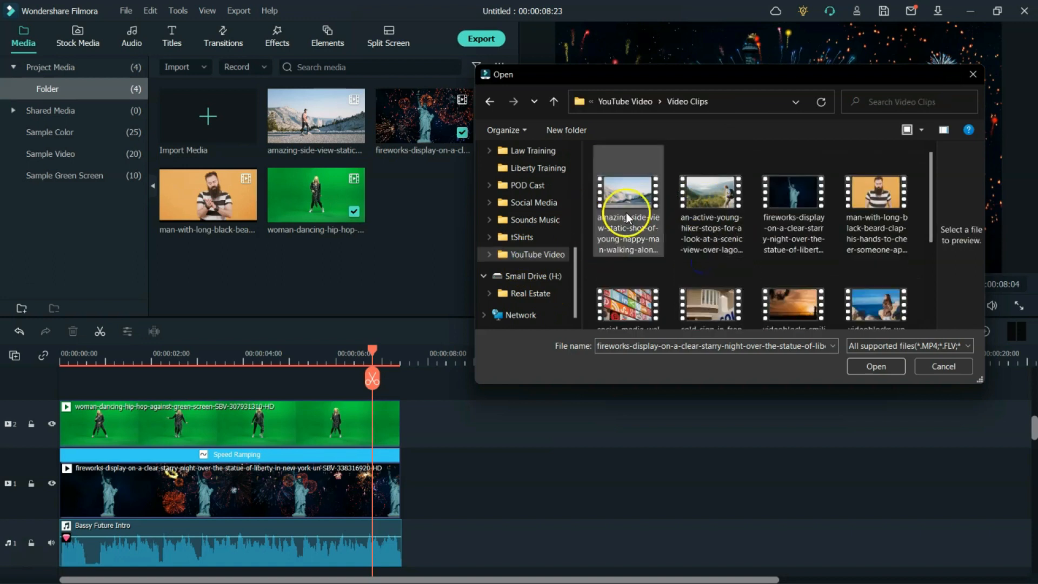
scroll(763, 220, down, 1)
scroll(794, 278, down, 1)
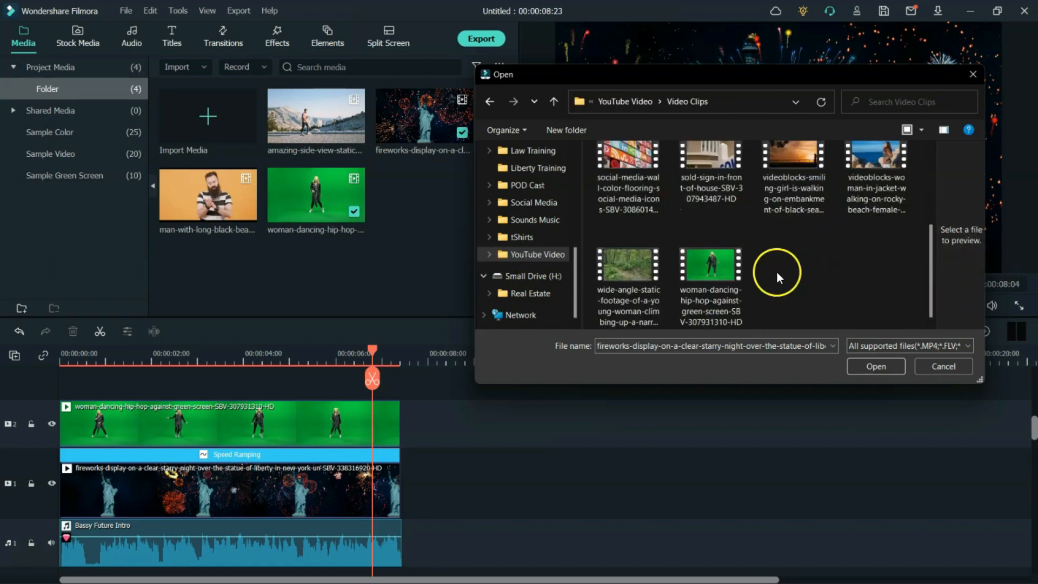
scroll(627, 251, up, 1)
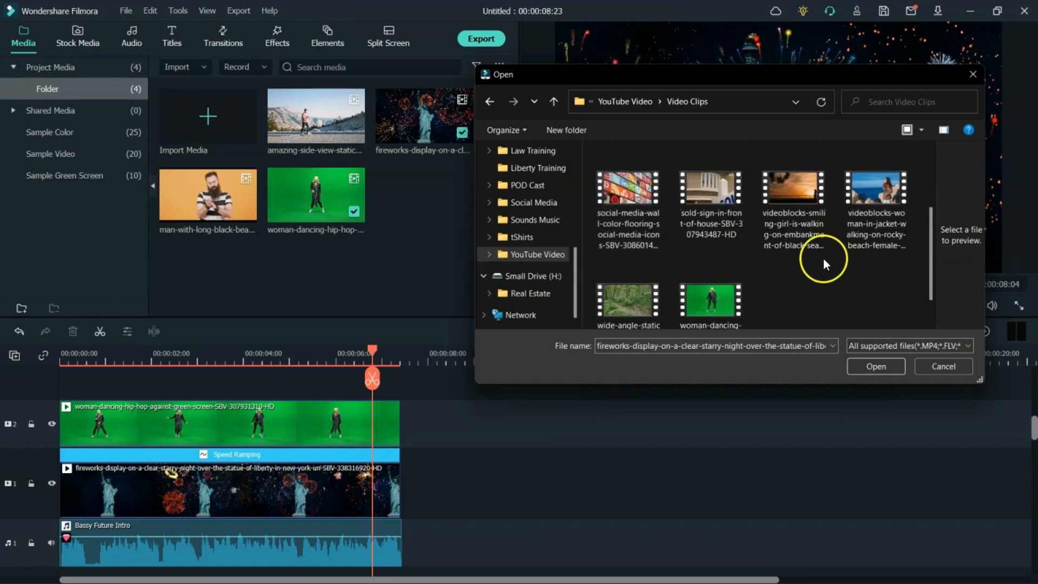
scroll(824, 258, up, 1)
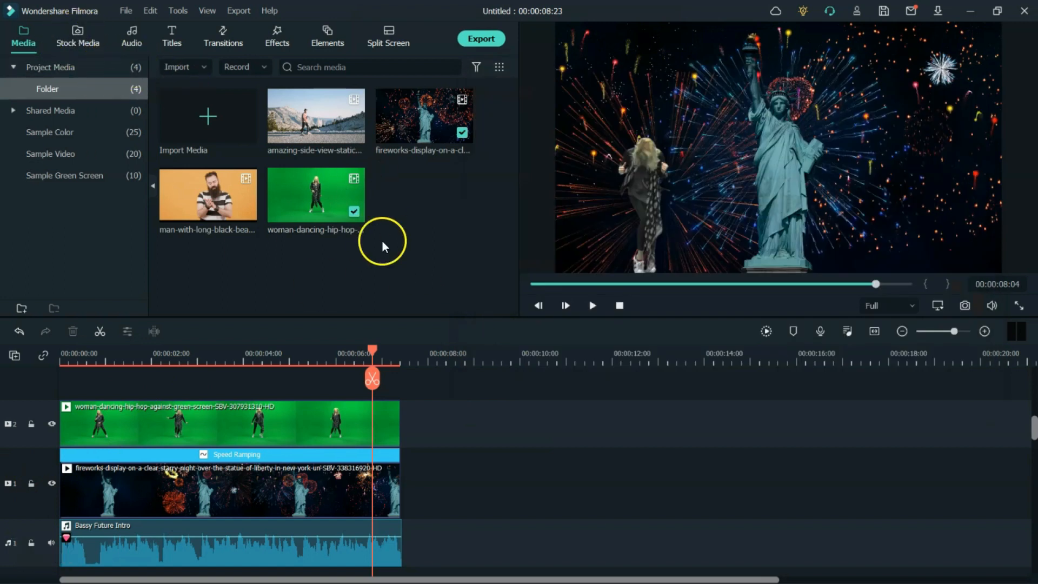
Add the Beach clip from Sample Video to video track 1, leaving a gap after the fireworks clip
click(85, 41)
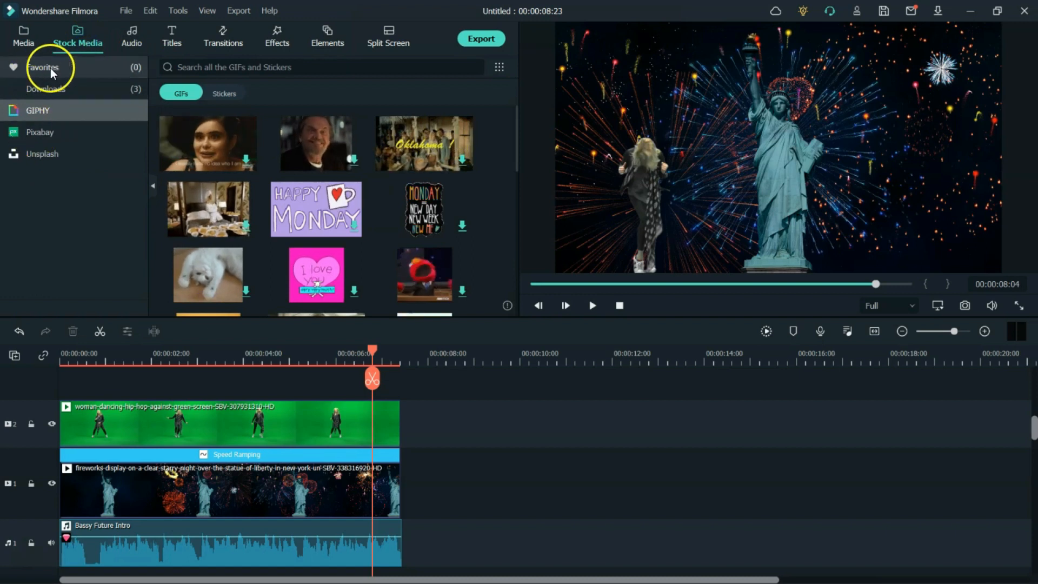
click(22, 38)
click(50, 151)
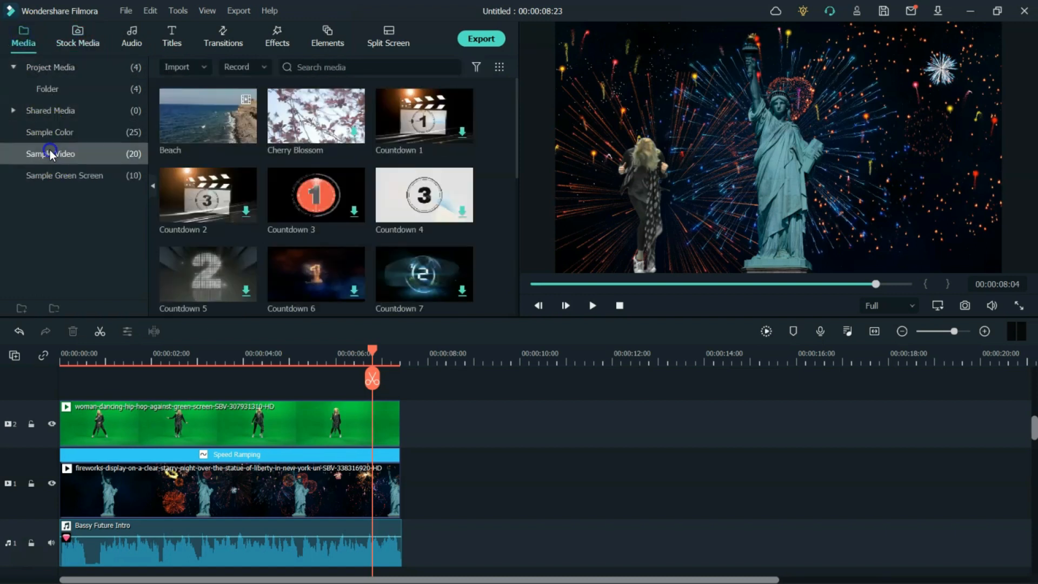
mouse_move(199, 122)
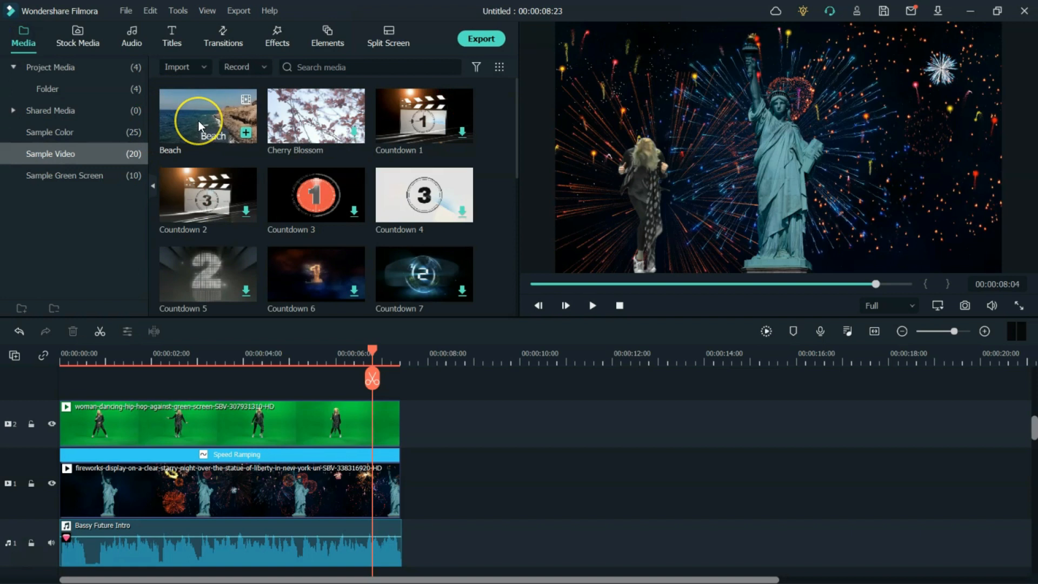
double_click(199, 121)
drag(199, 121, 488, 491)
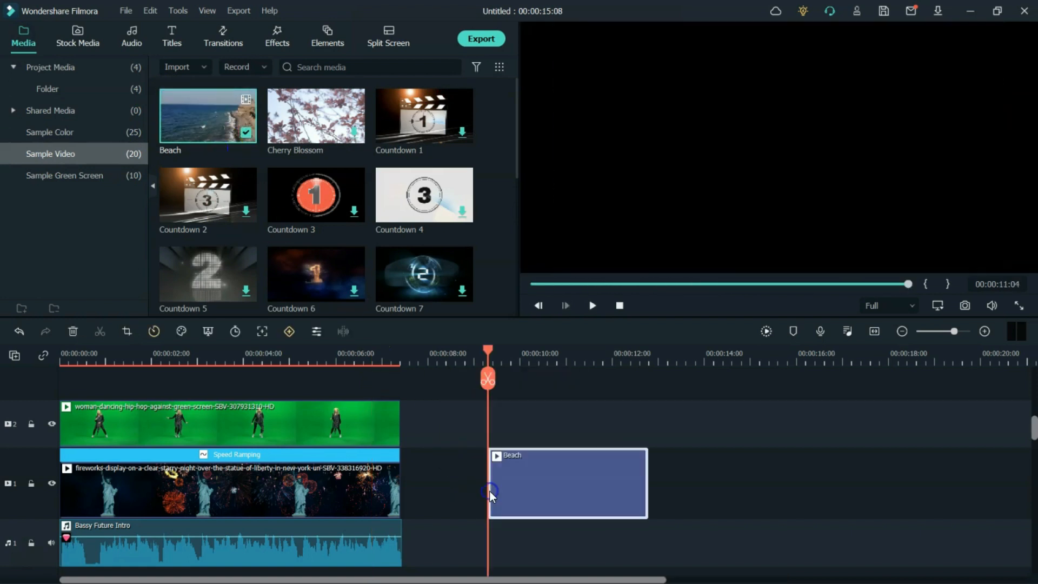
Place the man-with-long-black-beard clip on video track 2 above the Beach clip and trim its end to match the Beach clip
click(53, 67)
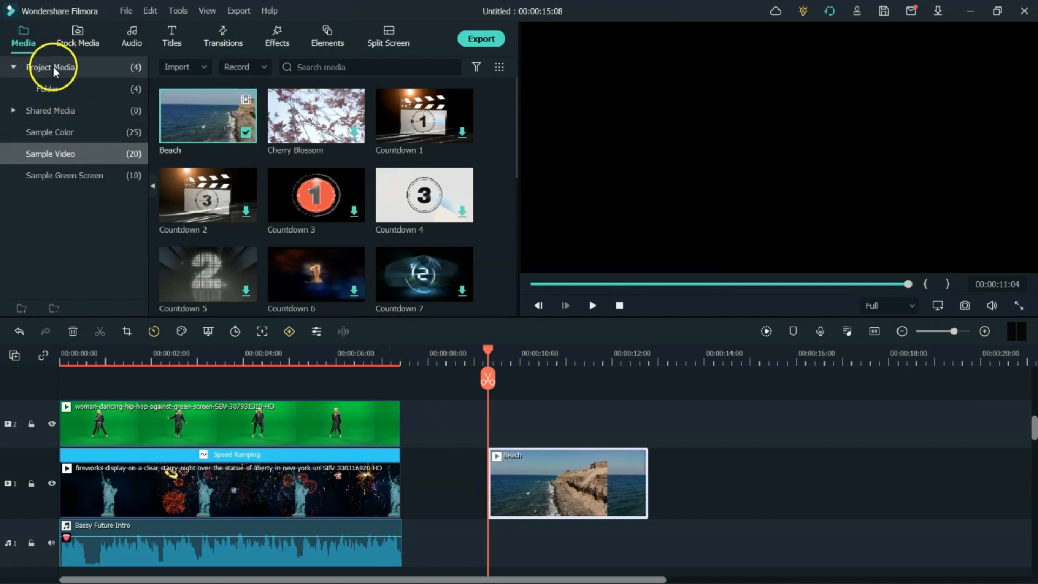
drag(194, 199, 501, 408)
drag(523, 578, 613, 579)
drag(890, 423, 478, 413)
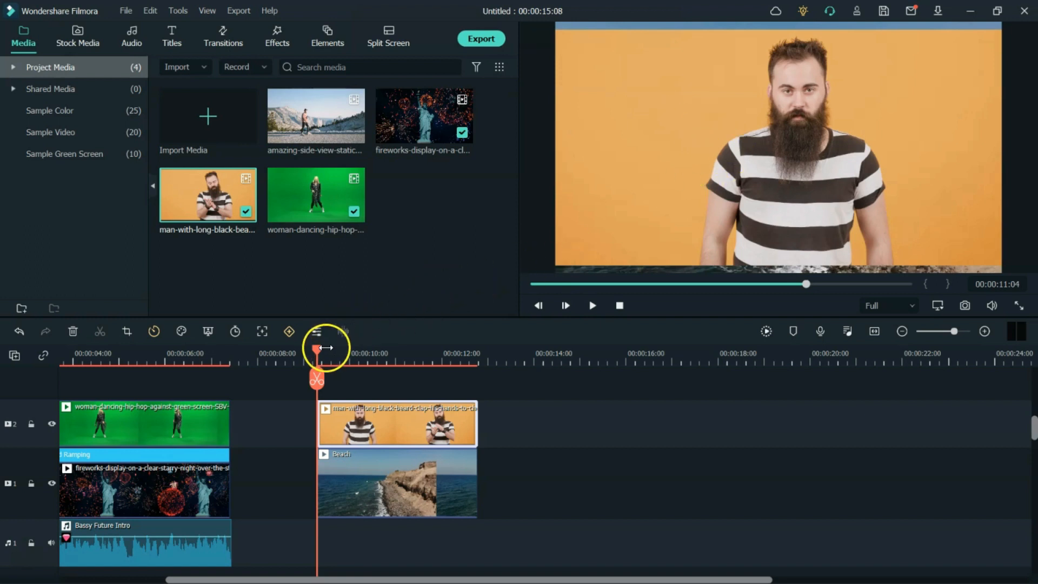
Apply the Human Segmentation effect from the Basic category to the bearded man clip on video track 2
drag(316, 350, 349, 358)
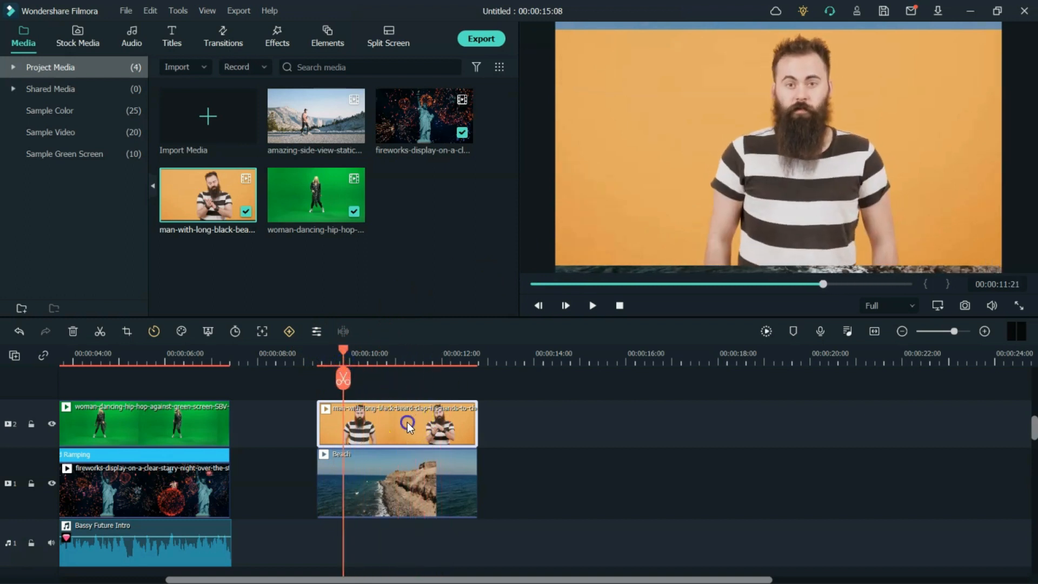
click(283, 37)
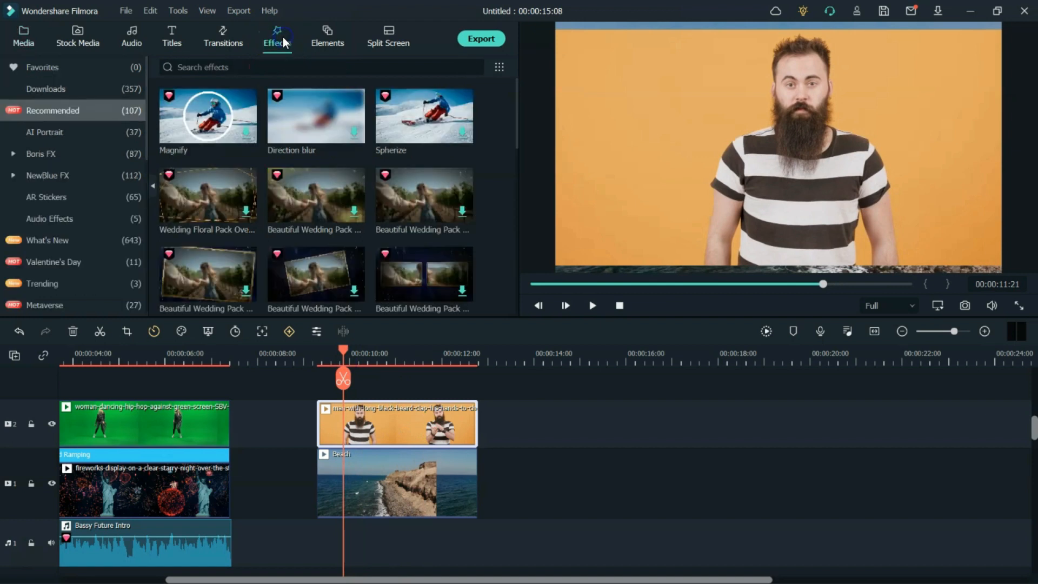
scroll(65, 157, down, 3)
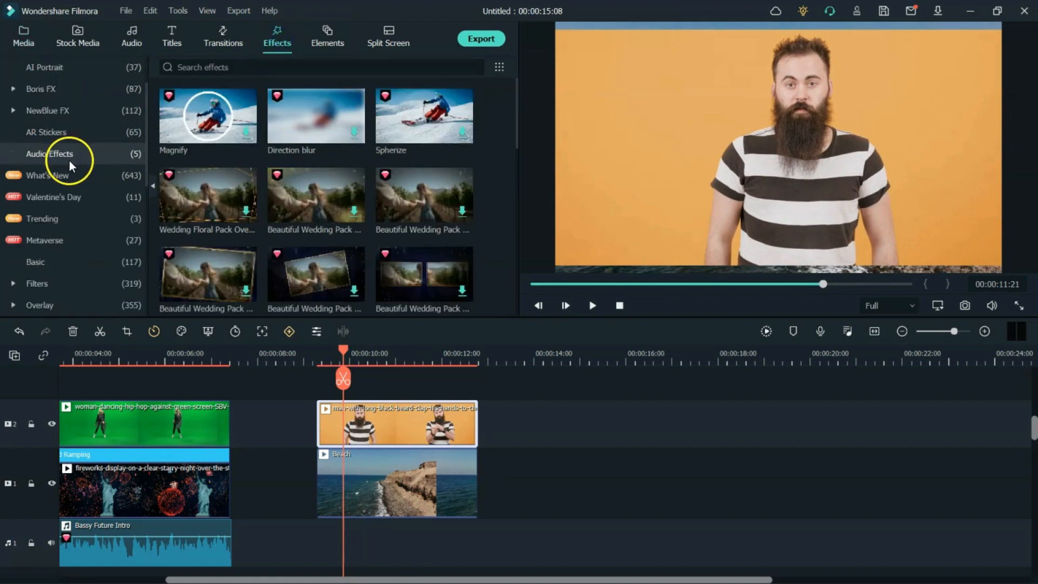
click(105, 264)
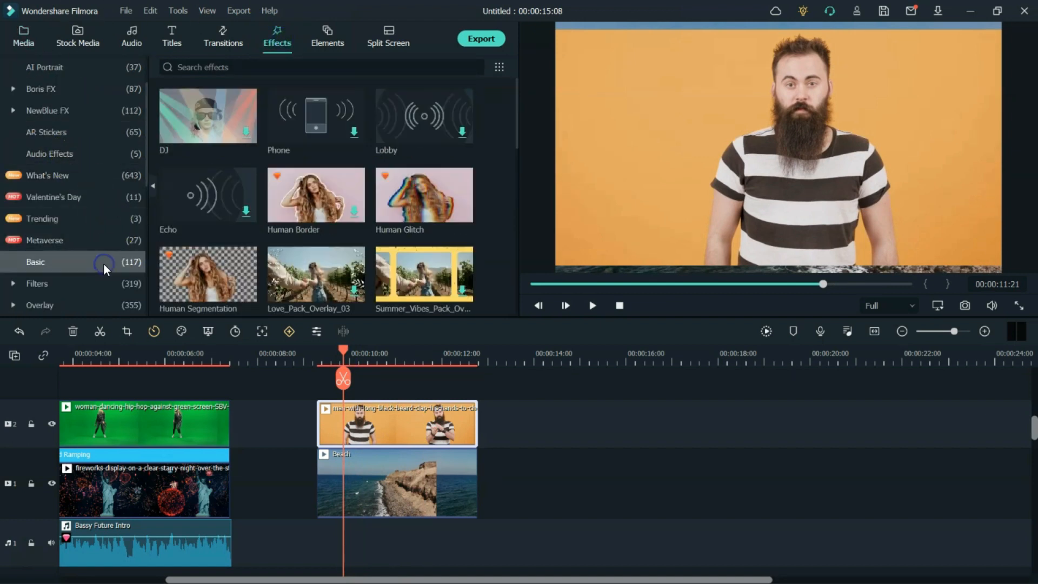
scroll(287, 151, down, 2)
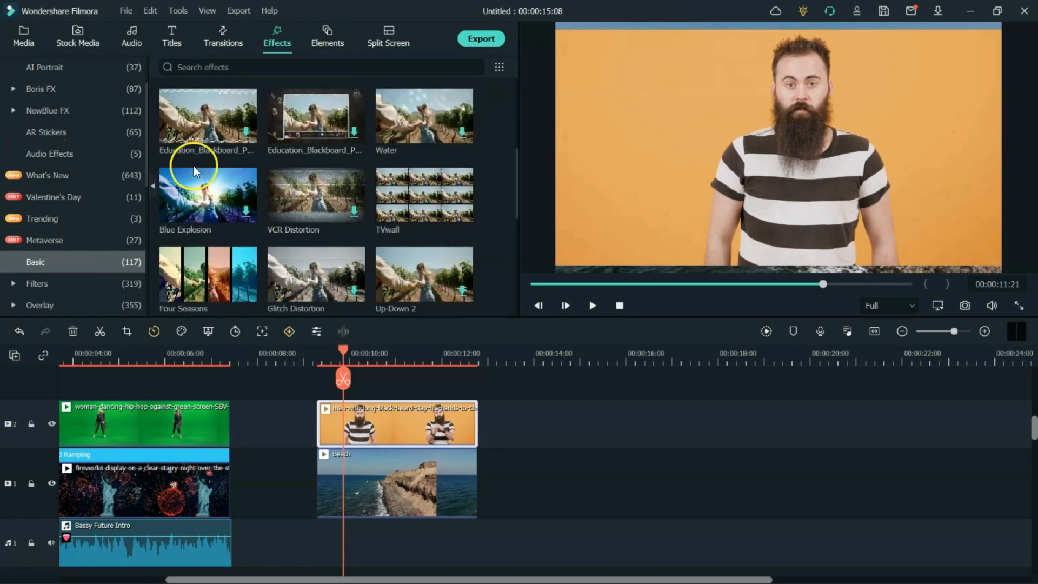
scroll(193, 166, up, 2)
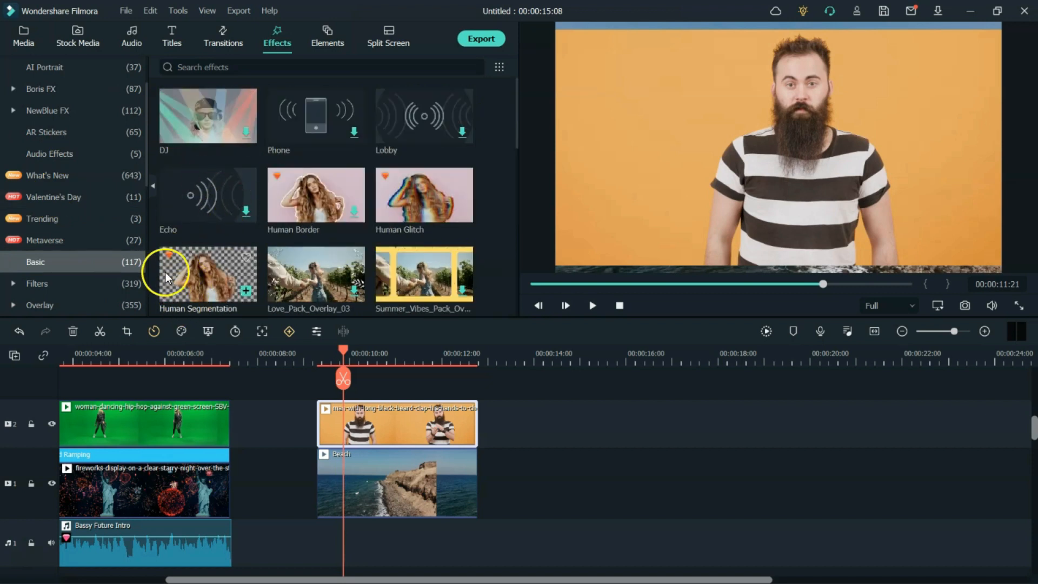
drag(171, 258, 352, 423)
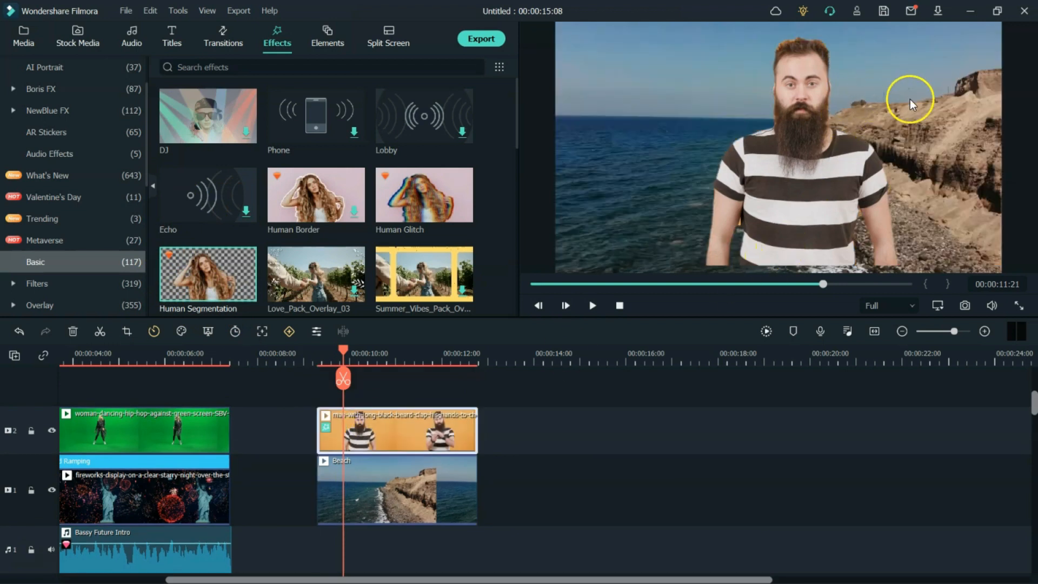
Move the cut-out bearded man over the sea on the left of the frame and scale him down
drag(774, 180, 680, 188)
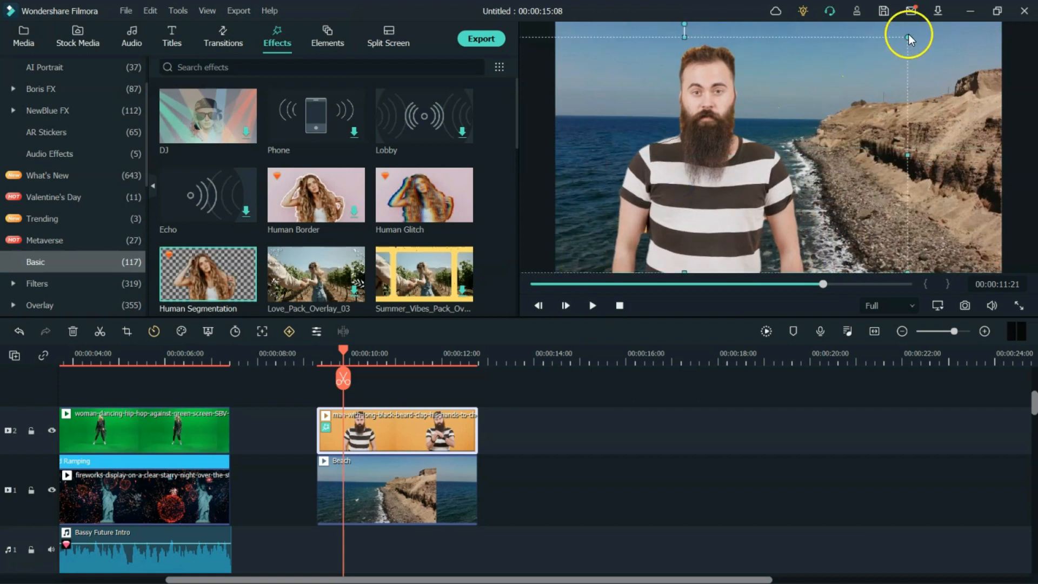
drag(908, 37, 799, 111)
Play the bearded man and Beach composite from its start, then return the playhead to 00:00:12:11
drag(343, 349, 318, 348)
click(592, 305)
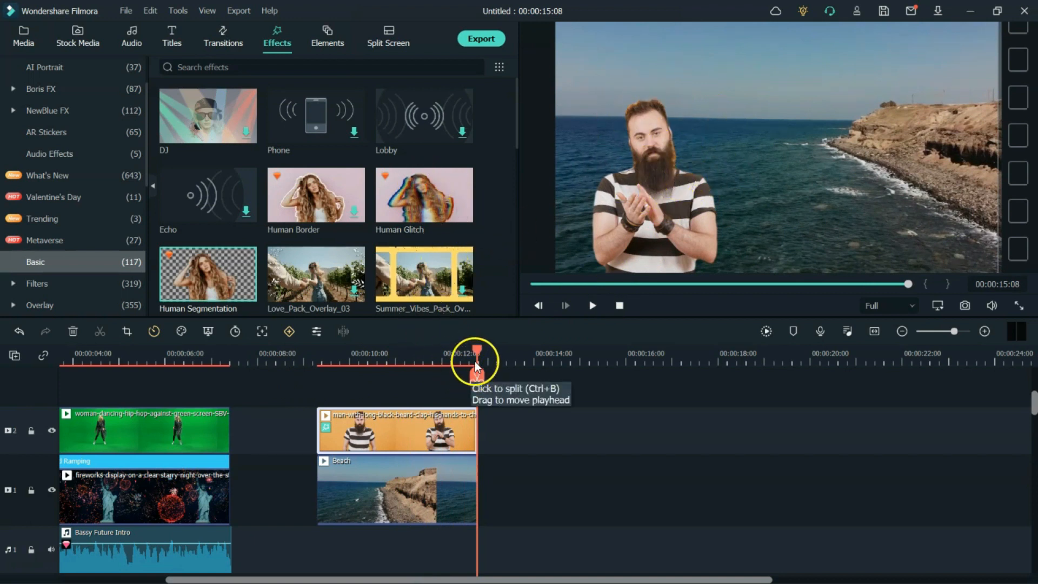
drag(475, 352, 367, 350)
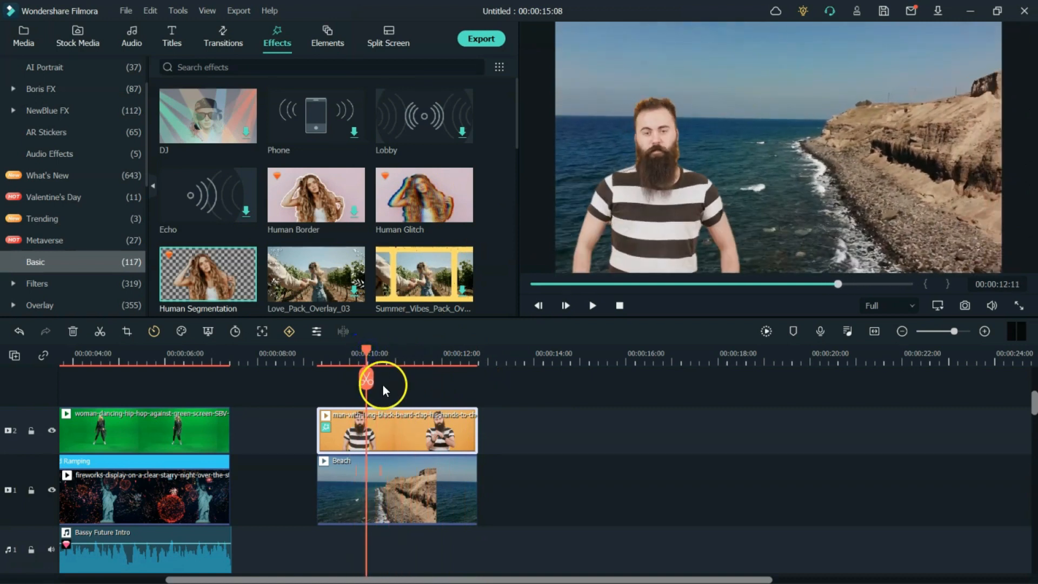